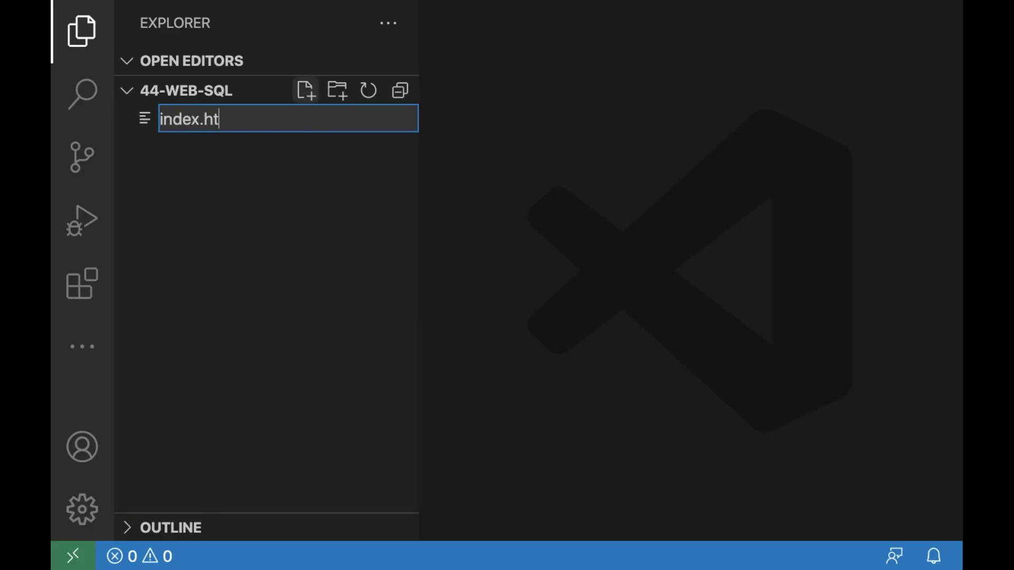
type("ml")
Step: Create index.html with an Emmet HTML boilerplate whose body loads script.js, and save it
key("Return")
left_click(82, 32)
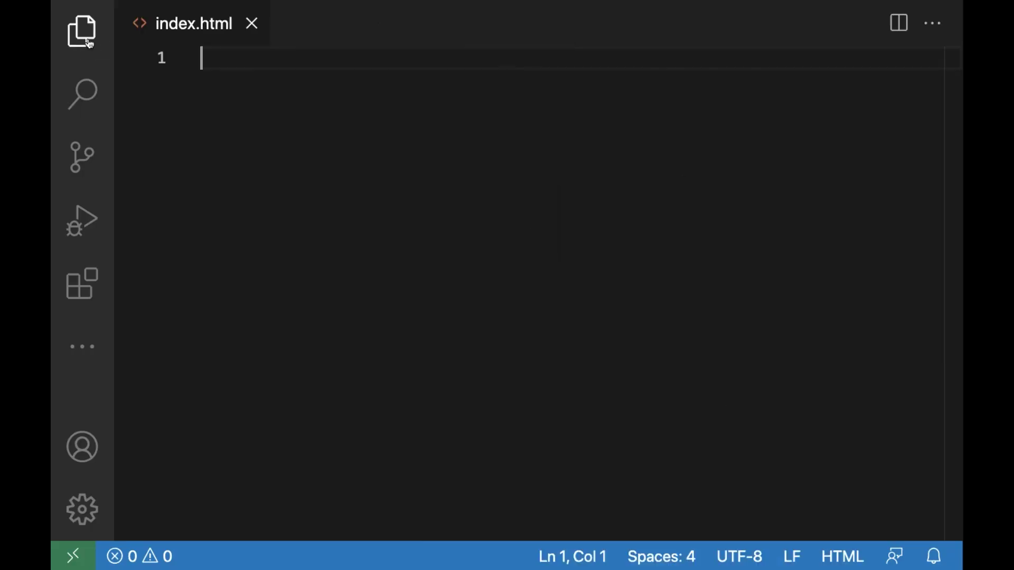
type("!")
key("Tab")
key("Tab")
type("scr")
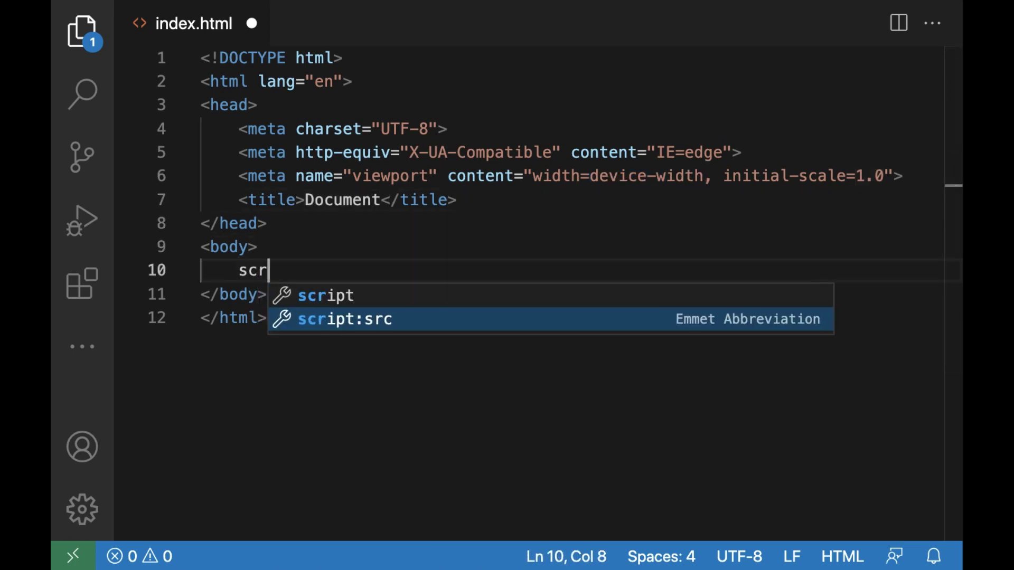
type("ipt")
key("Down")
key("Return")
type("script.")
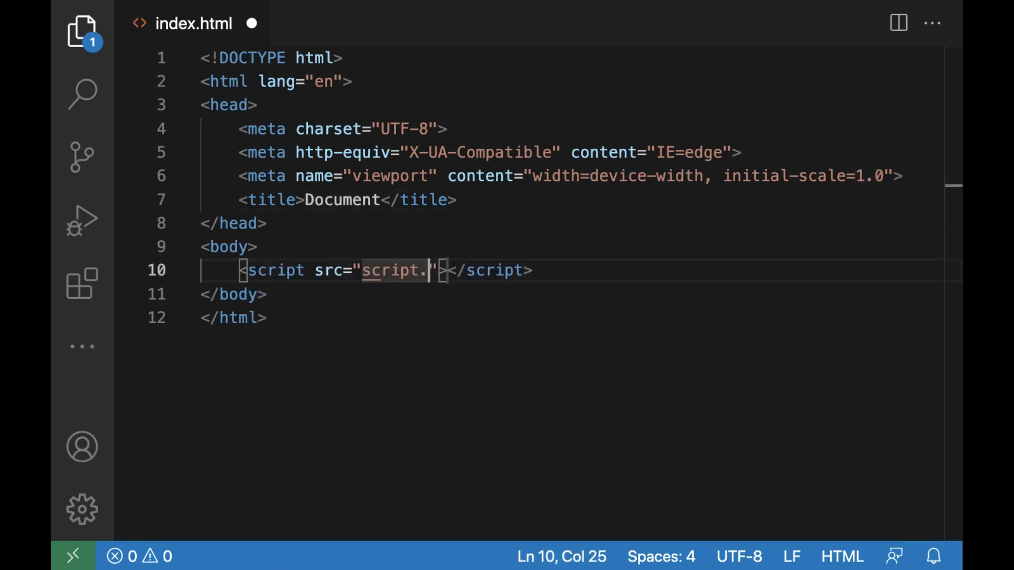
type("js")
key("ctrl+s")
left_click(82, 32)
Step: Create script.js, hide the sidebar, and start a gems array with ruby priced 10
left_click(305, 119)
type("script.js")
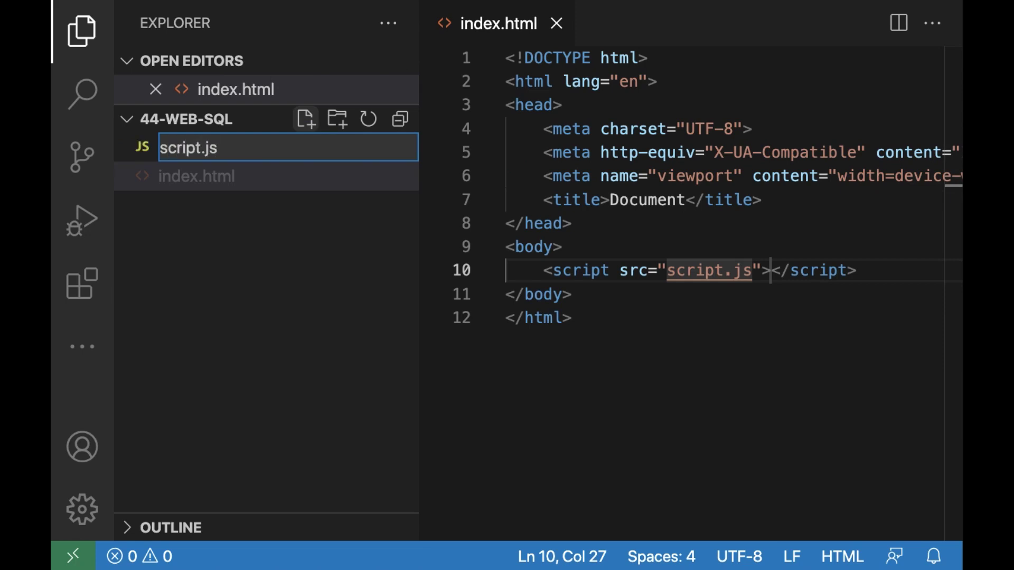
key("Return")
key("ctrl+b")
type("con")
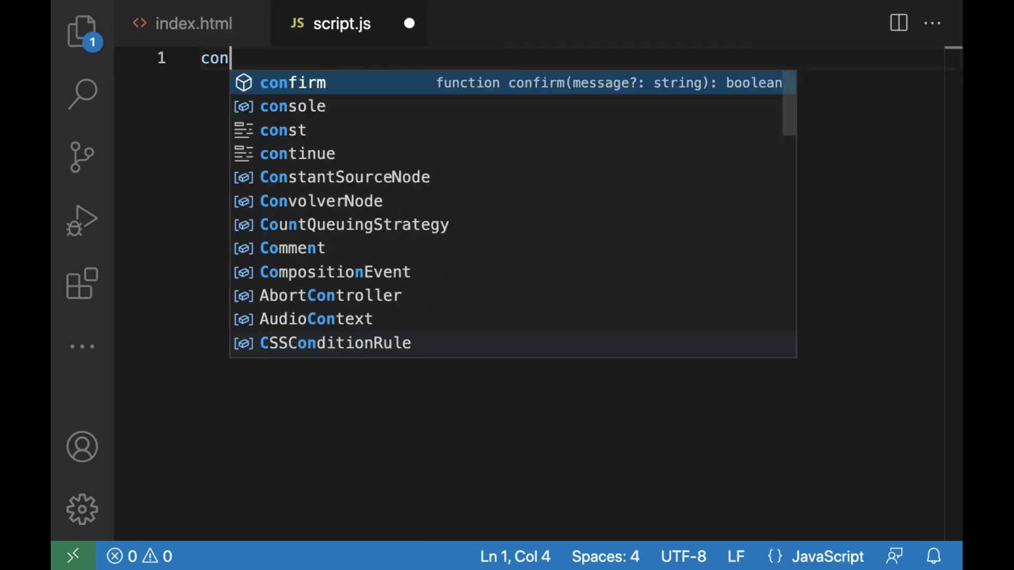
type("st gems = []")
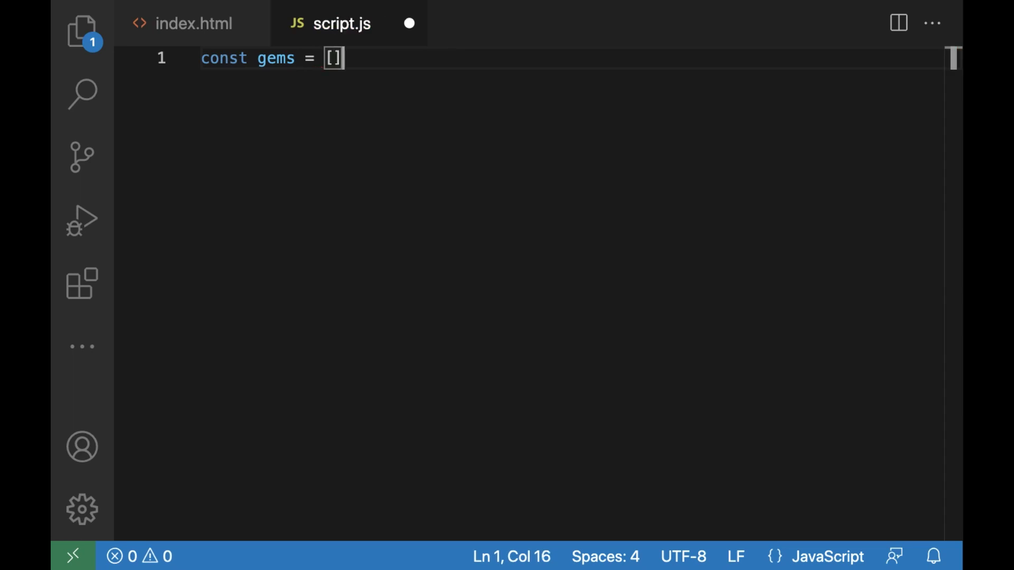
key("Return")
type("{name: ")
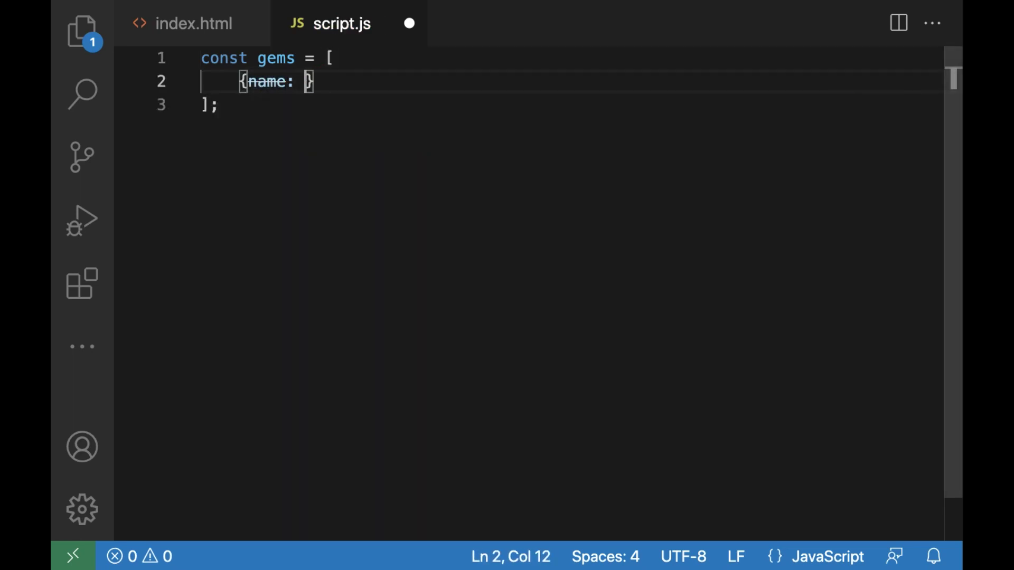
type("'ruby', ")
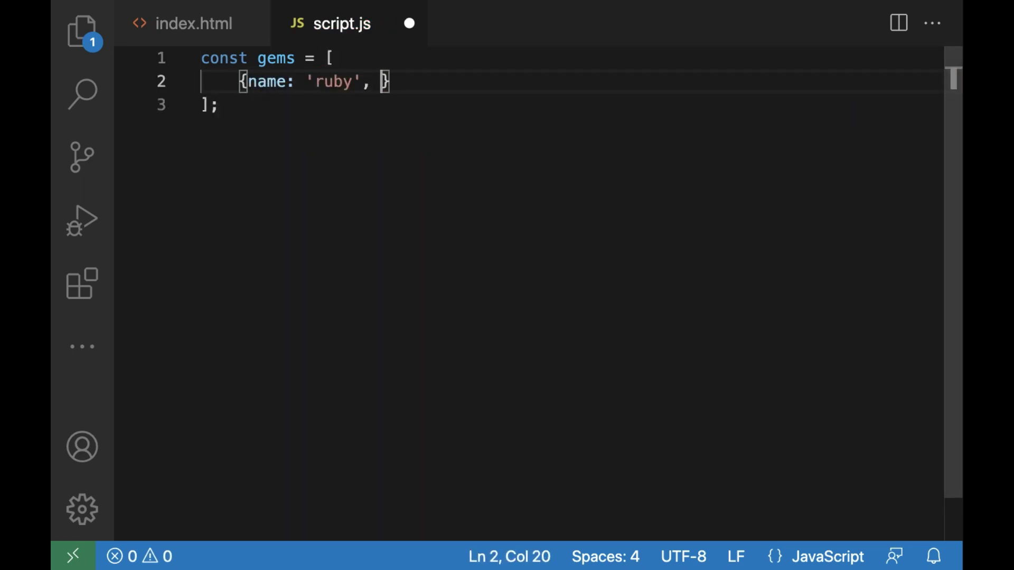
type("price: 1")
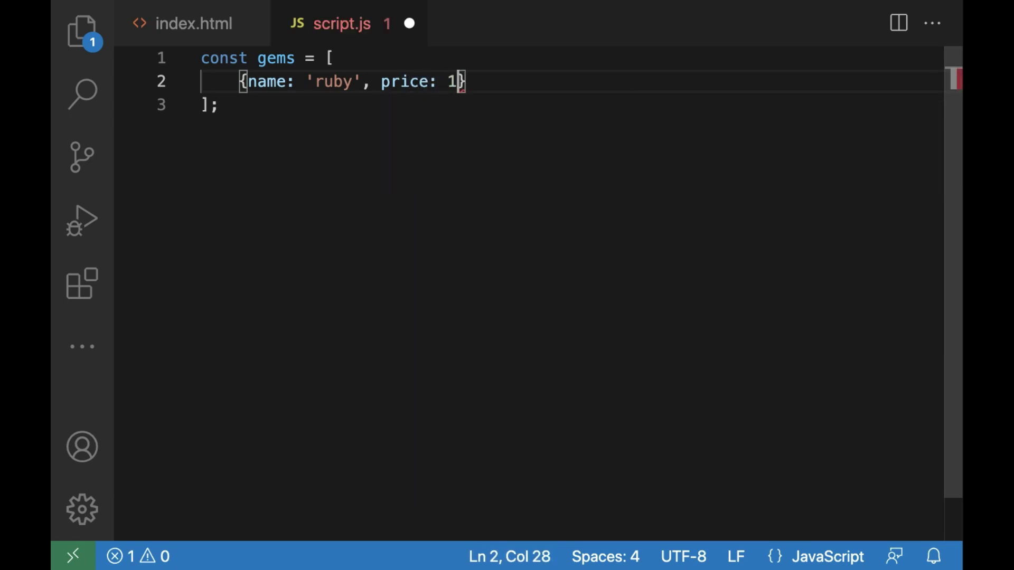
type("0},")
Step: Duplicate the ruby line into an emerald entry priced 20
key("shift+alt+Down")
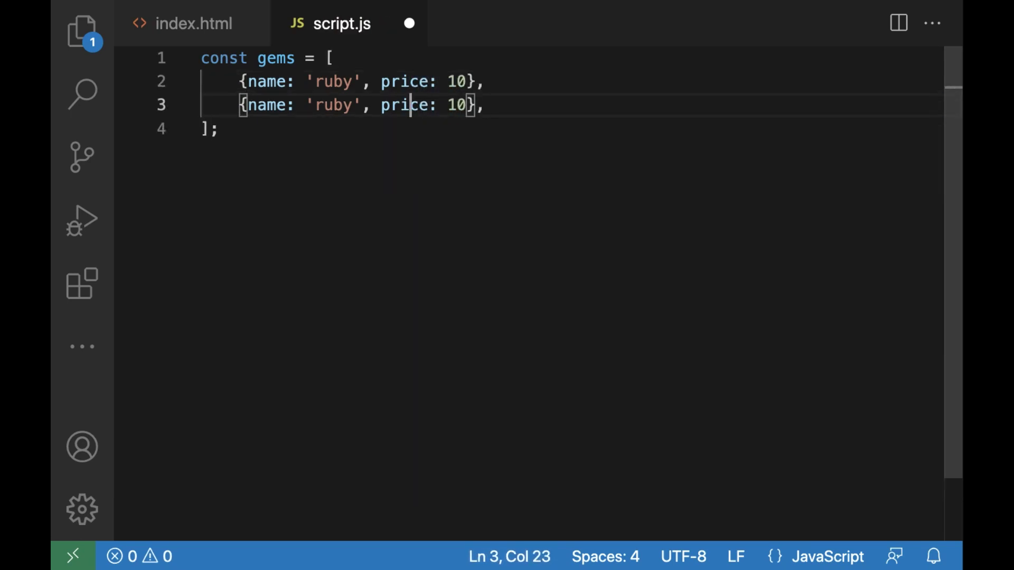
key("Left")
key("Left")
key("Left")
key("BackSpace")
key("BackSpace")
key("BackSpace")
type("emerald")
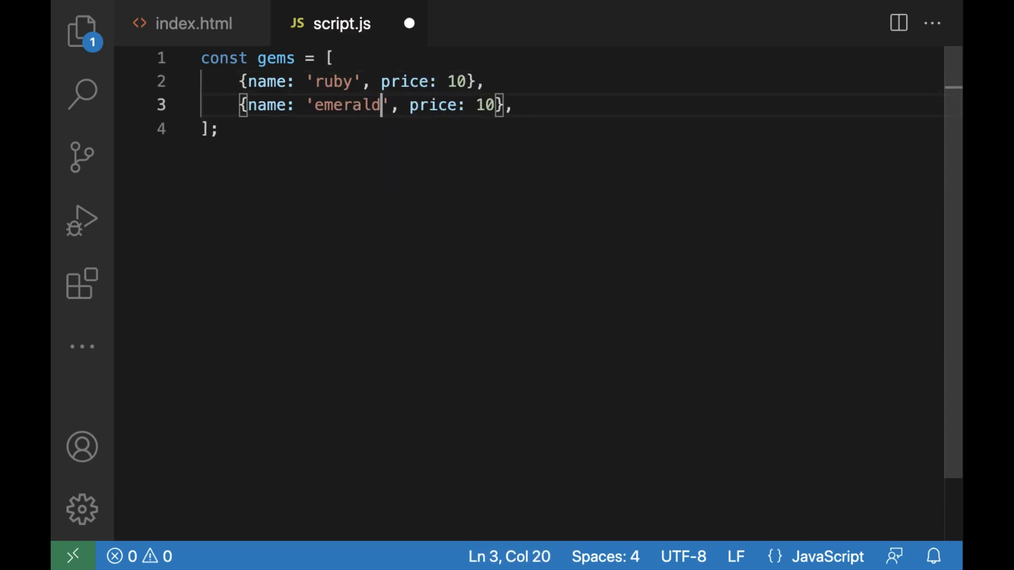
key("End")
Step: Add a final diamond entry priced 30 and start a new line after the array
key("shift+alt+Down")
key("BackSpace")
key("Left")
key("Left")
key("Left")
key("BackSpace")
key("BackSpace")
key("BackSpace")
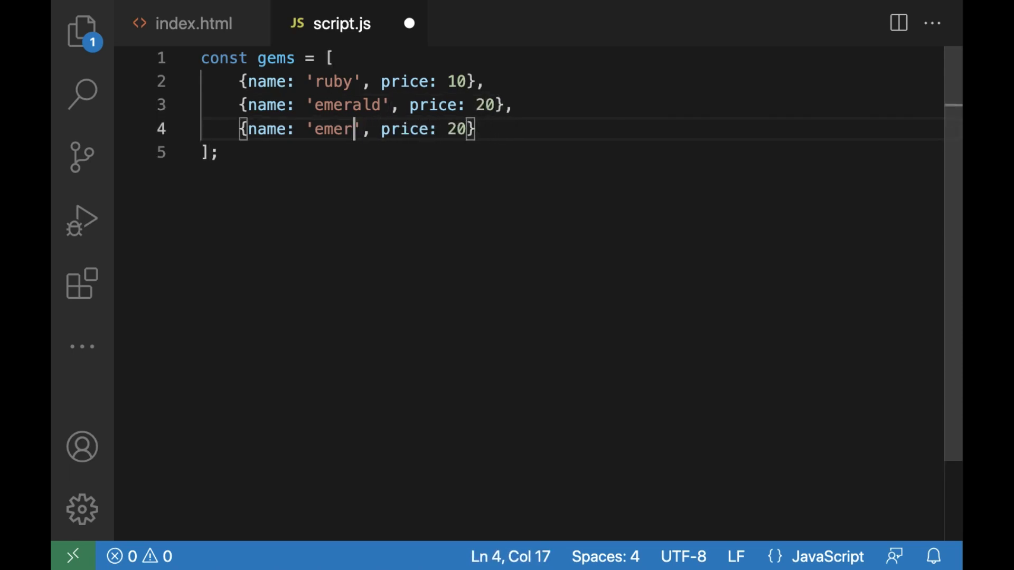
key("BackSpace")
key("BackSpace")
key("BackSpace")
type("diamond")
key("Right")
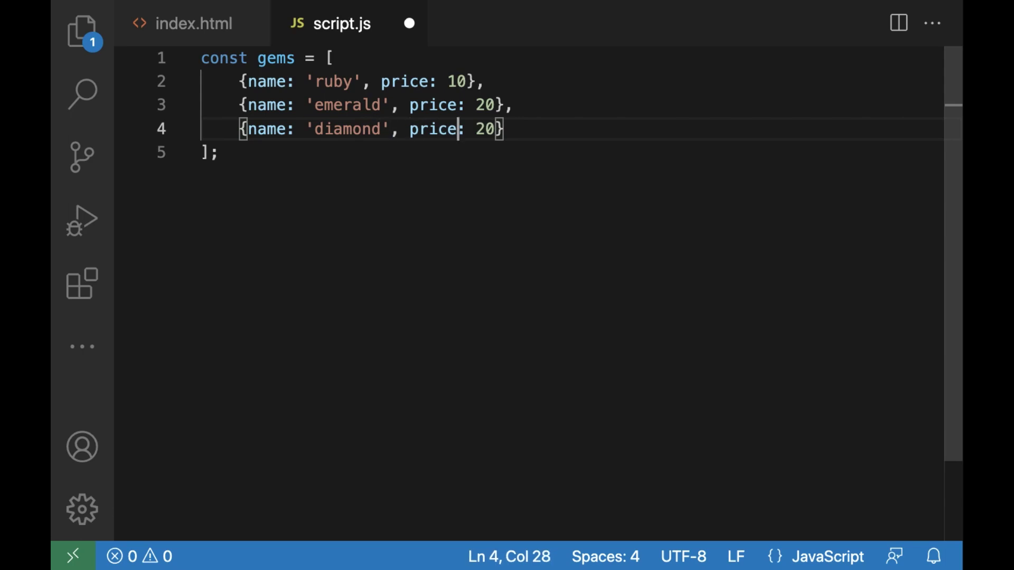
key("Right")
key("Right")
key("Right")
key("BackSpace")
type("3")
key("Down")
key("Return")
type("const ")
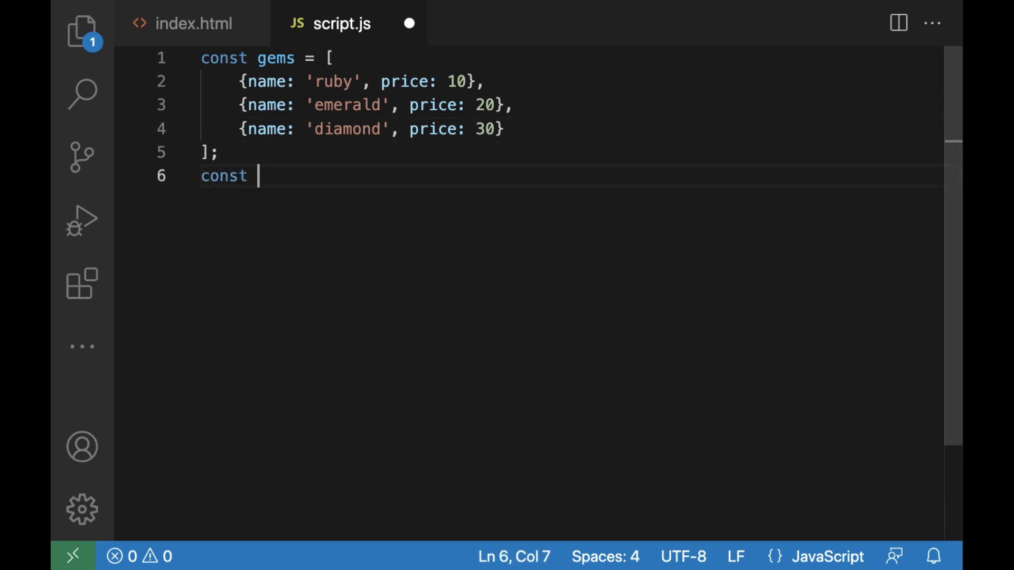
type("store = ")
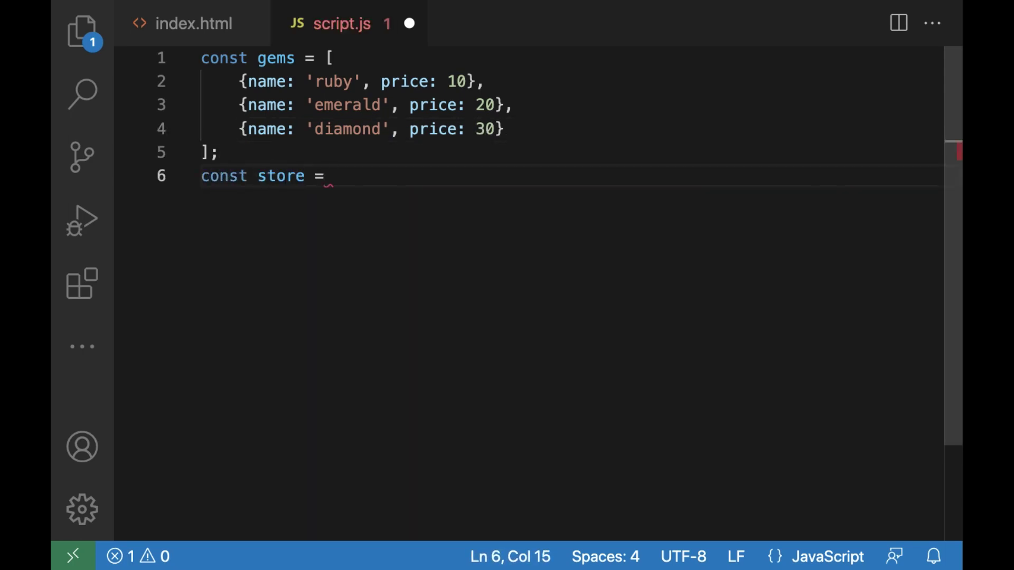
type("[]")
Step: Start the store array with ruby 10 and add an emerald 12 entry
key("Left")
key("Return")
type("{")
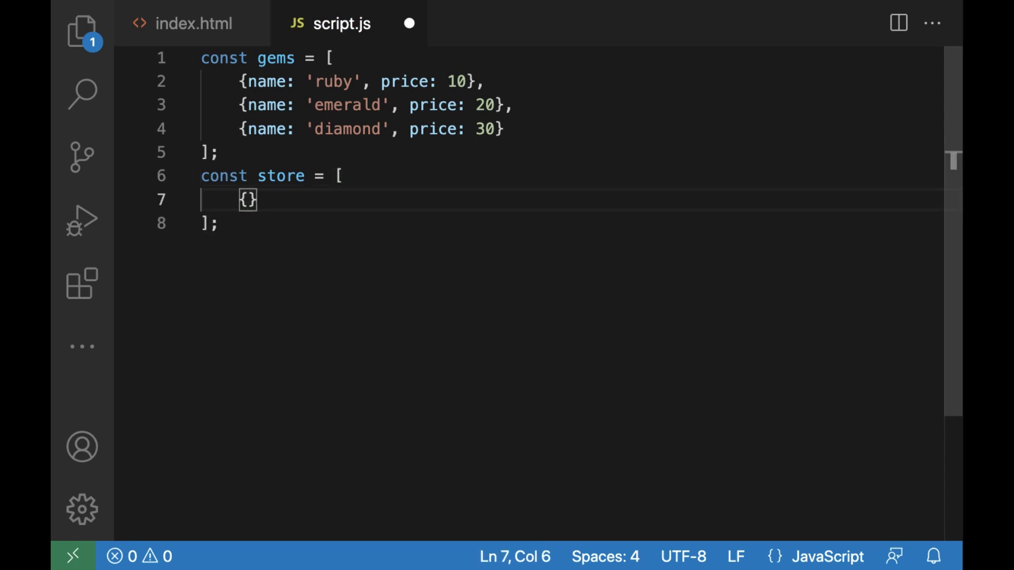
type("gem: 'rub")
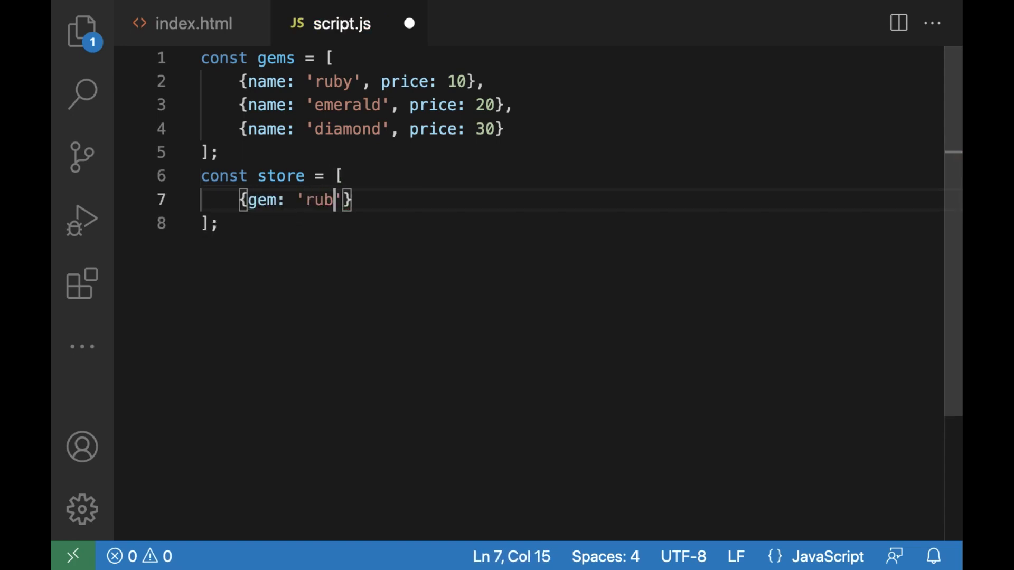
type("y', amount: ")
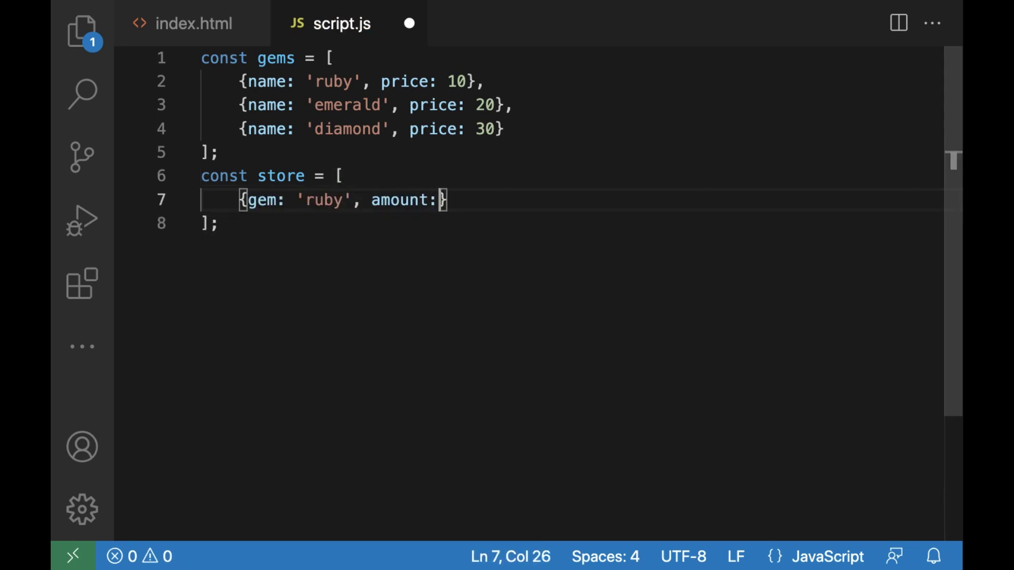
type("10},")
key("shift+alt+Down")
key("Left")
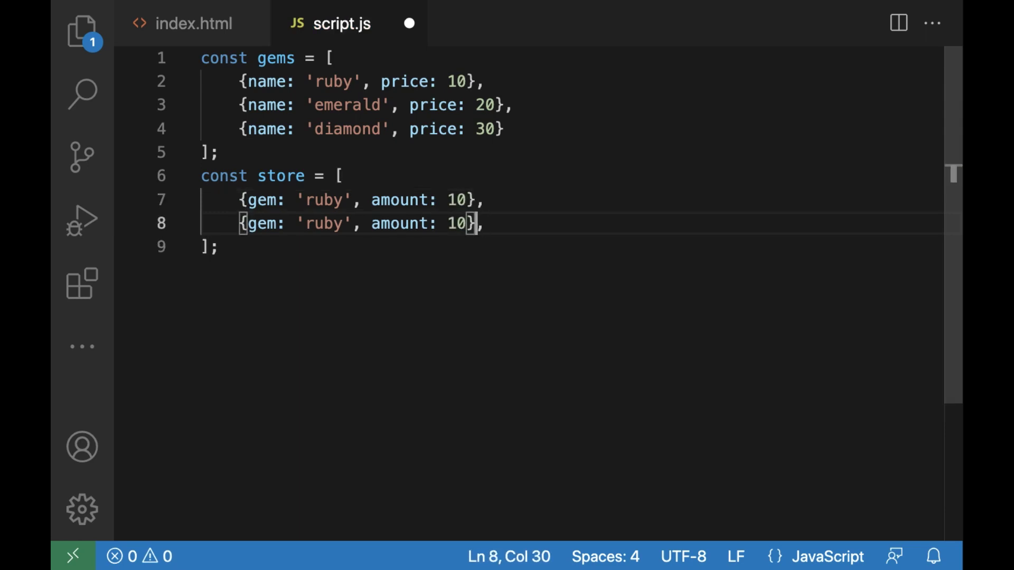
key("Left")
key("Left")
key("Left")
key("BackSpace")
key("BackSpace")
key("BackSpace")
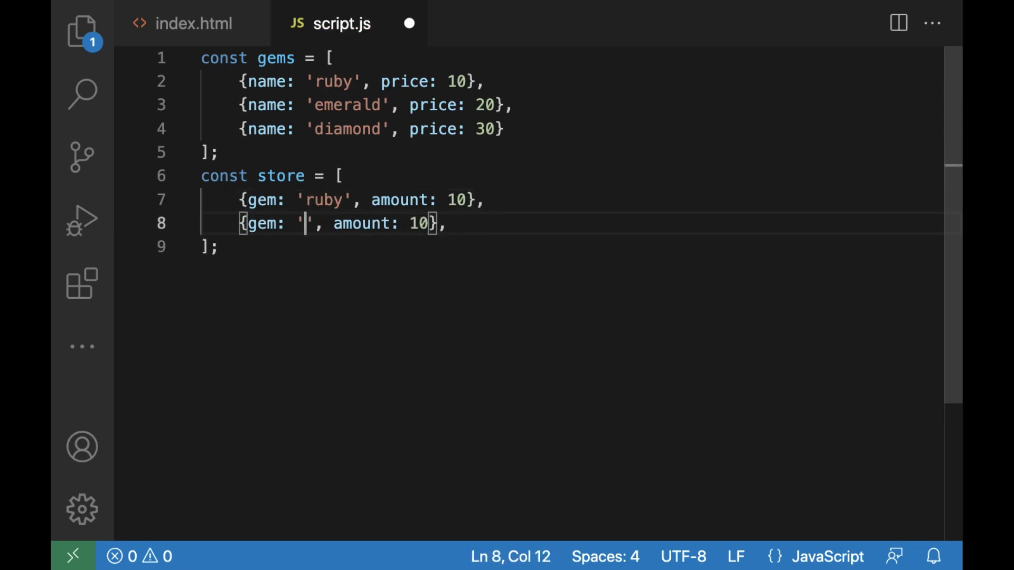
type("emerald")
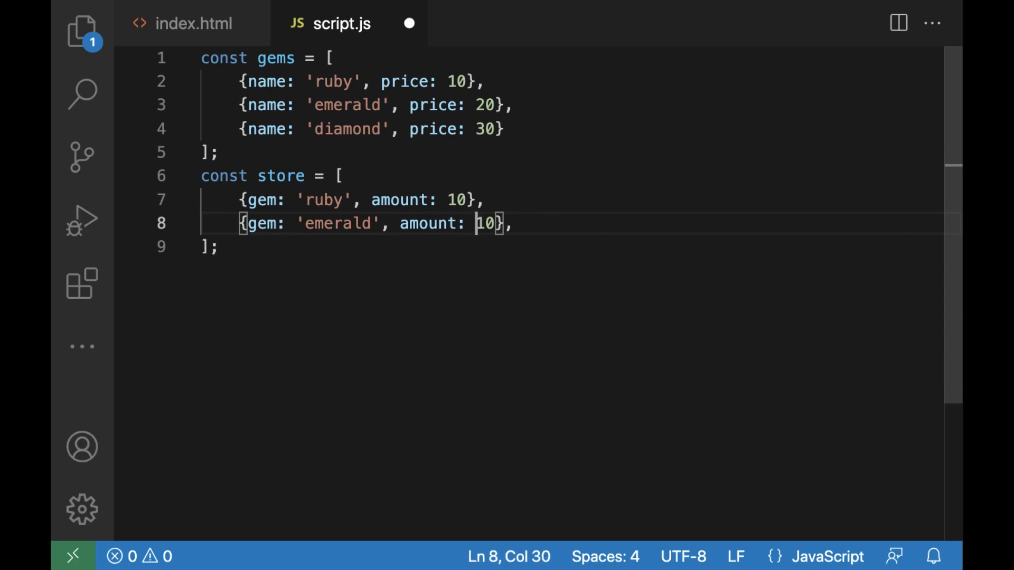
Step: Add a ruby 15 entry to the store array
key("shift+alt+Down")
key("Left")
key("Left")
key("Left")
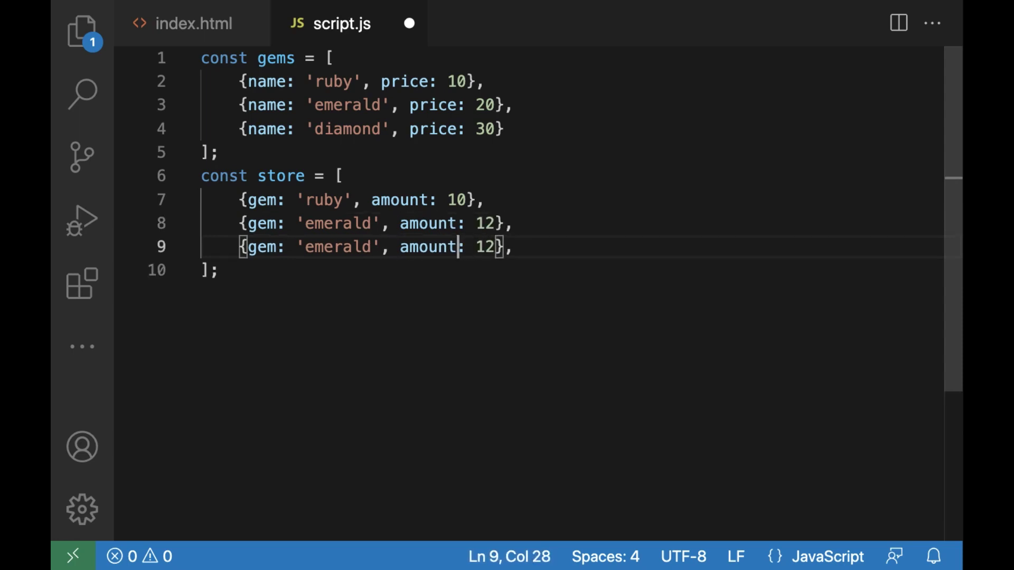
key("BackSpace")
key("BackSpace")
key("BackSpace")
key("BackSpace")
key("BackSpace")
type("ruby")
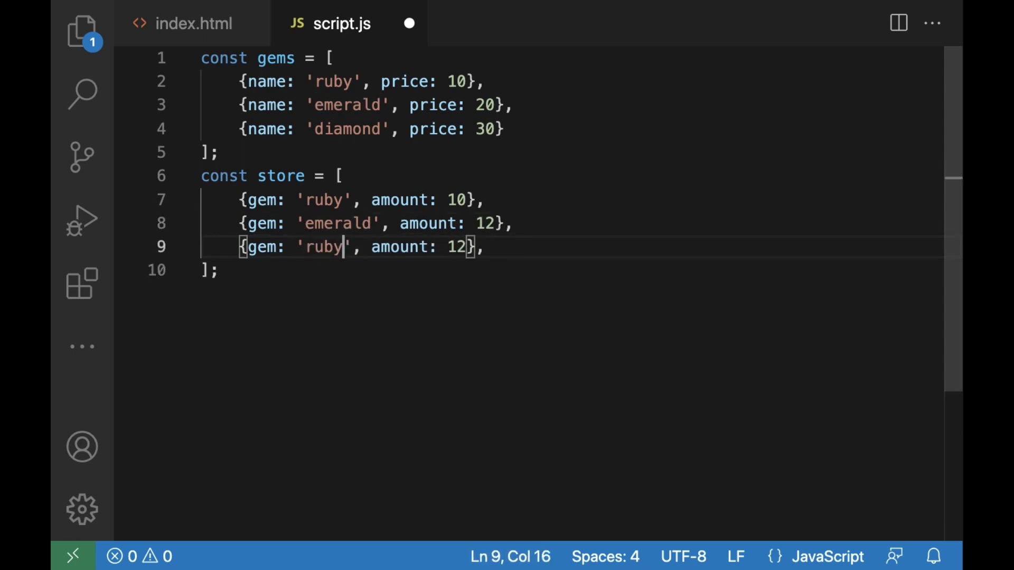
key("Right")
key("Right")
key("Right")
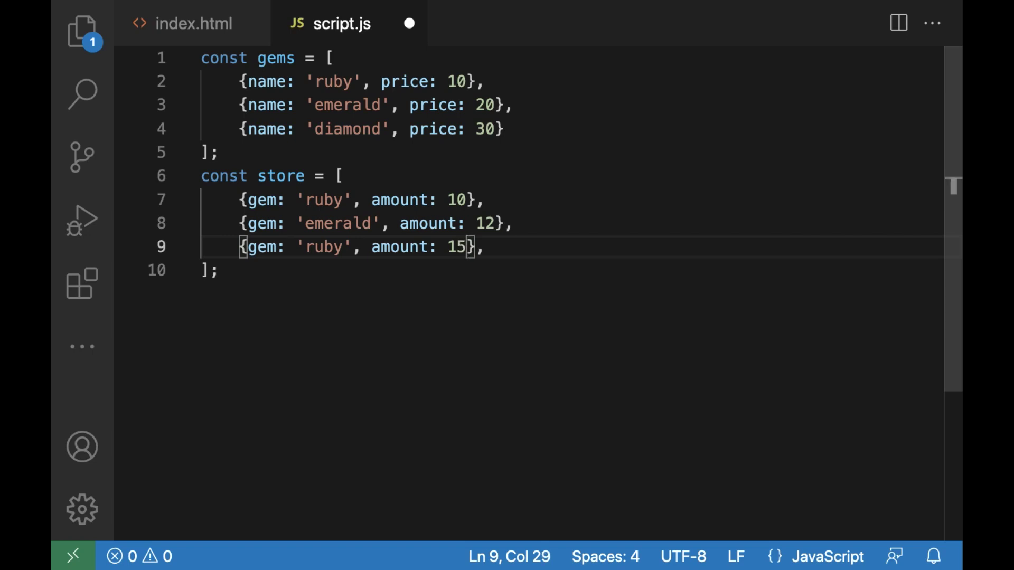
Step: Add a final diamond 24 entry without a trailing comma, then a blank line
key("shift+alt+Down")
key("BackSpace")
key("BackSpace")
key("BackSpace")
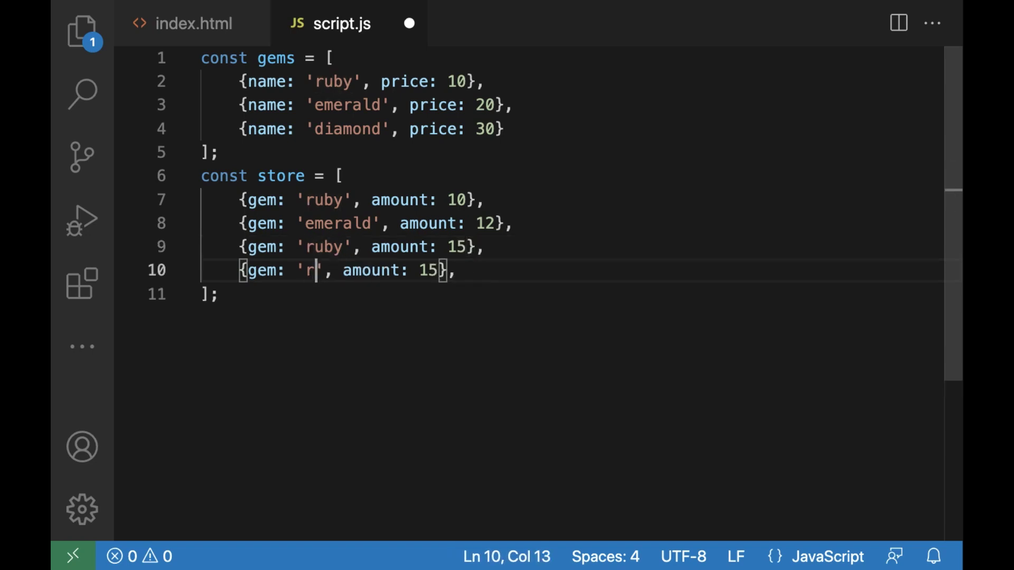
key("BackSpace")
type("diamond")
key("Right")
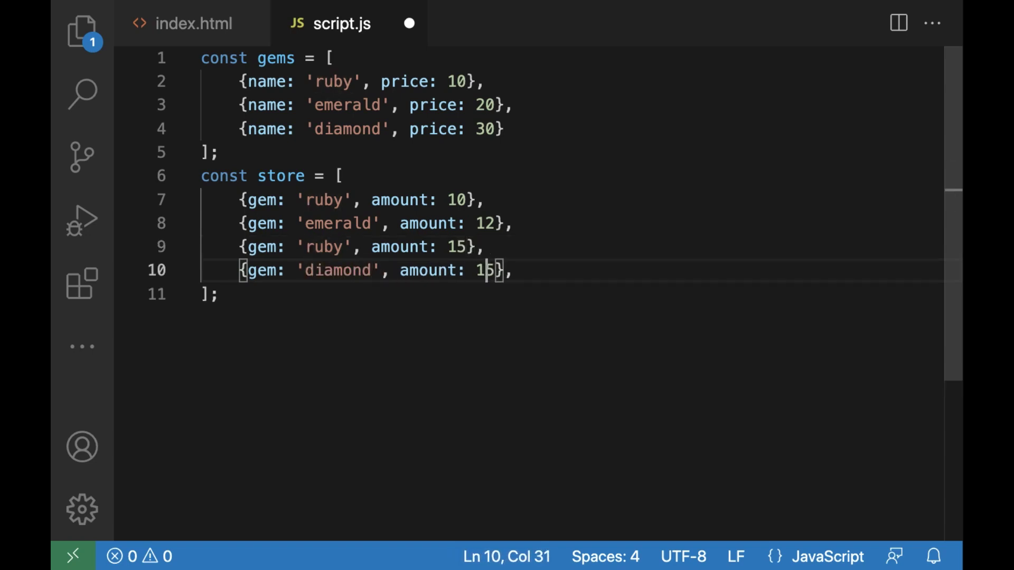
key("BackSpace")
key("Delete")
type("24")
key("End")
key("BackSpace")
key("Down")
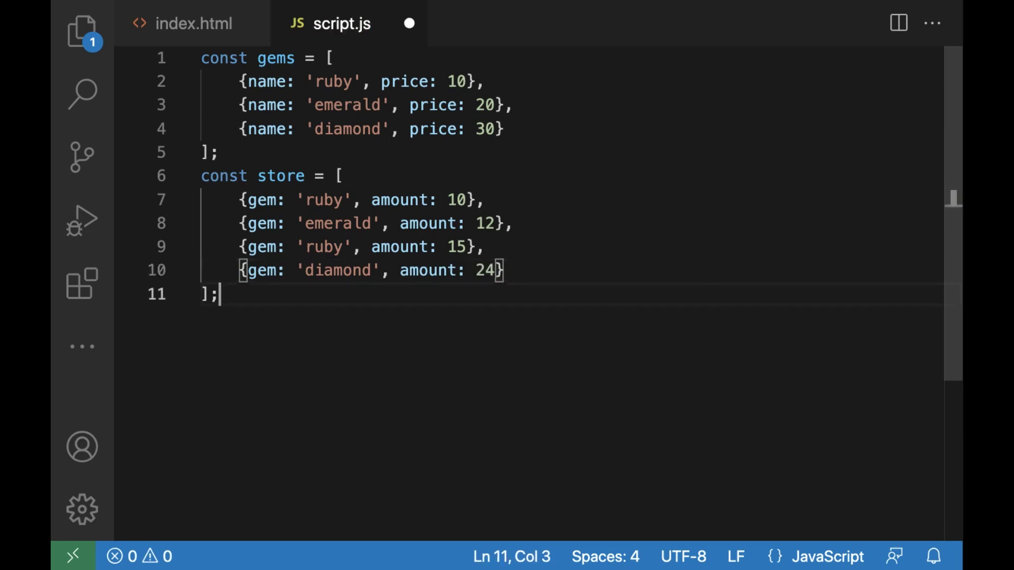
key("Return")
scroll(531, 293, "down", 3)
scroll(532, 293, "down", 2)
scroll(531, 294, "down", 1)
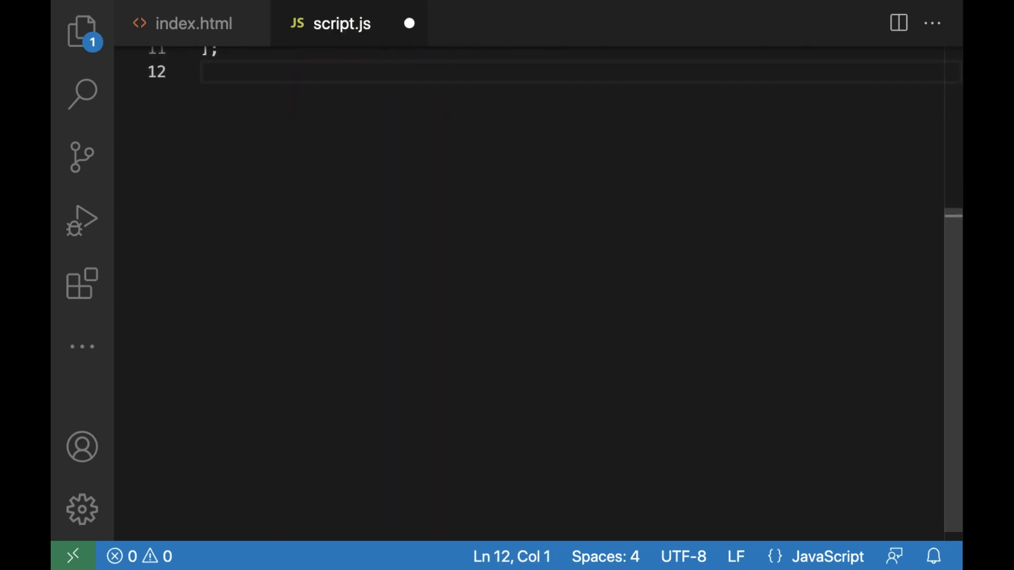
type("const ")
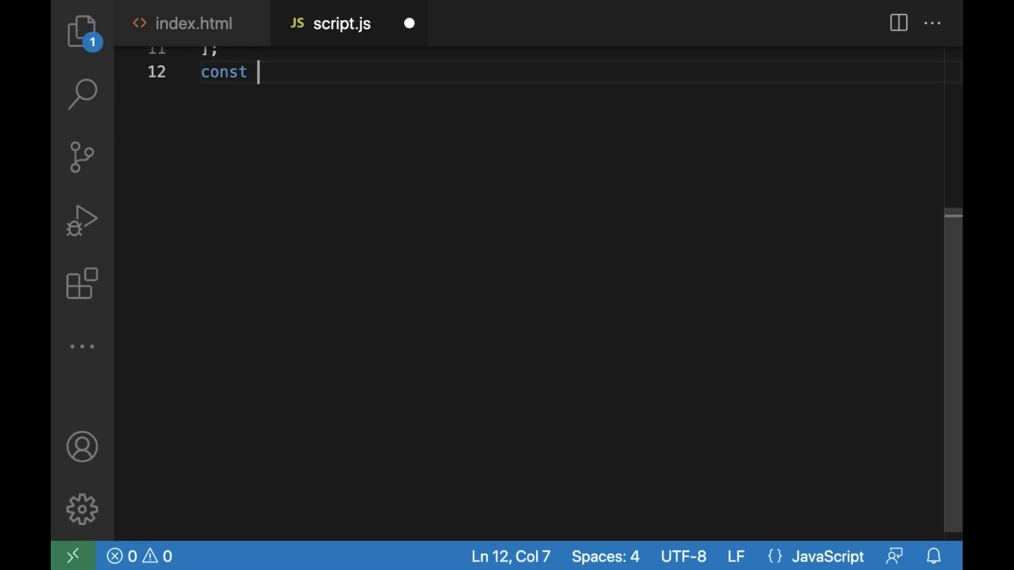
type("db = window.op")
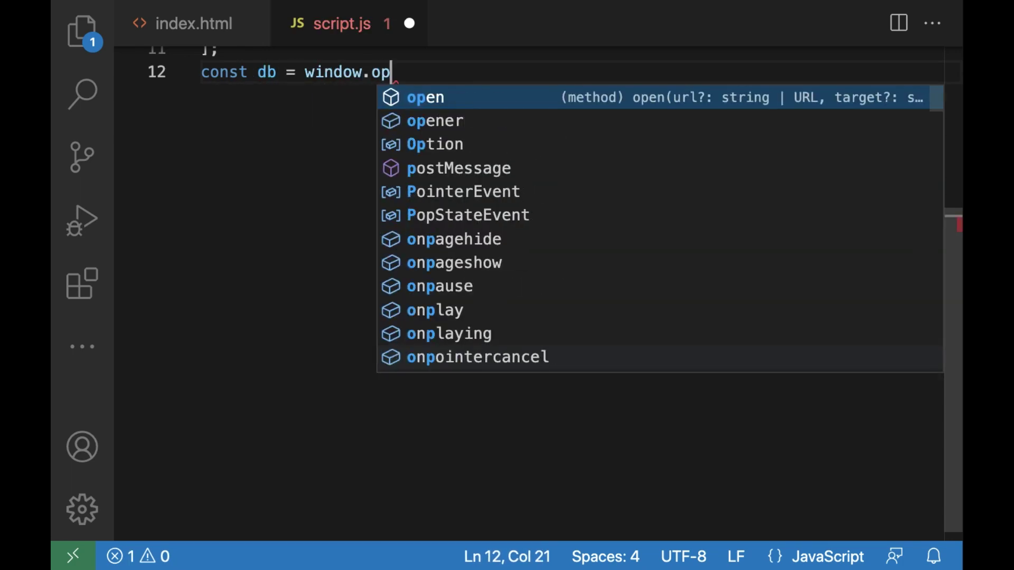
type("enD")
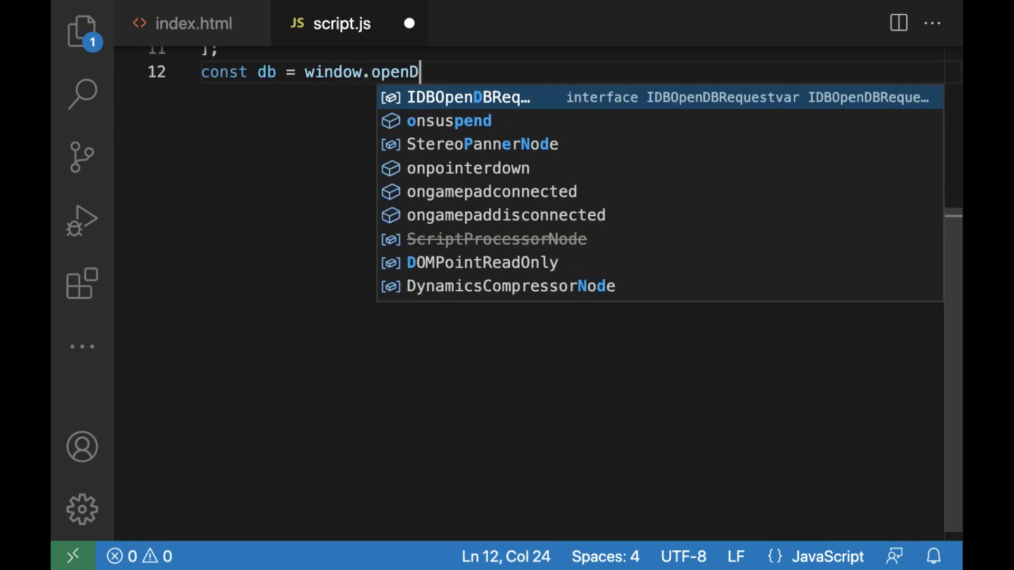
type("atabase(")
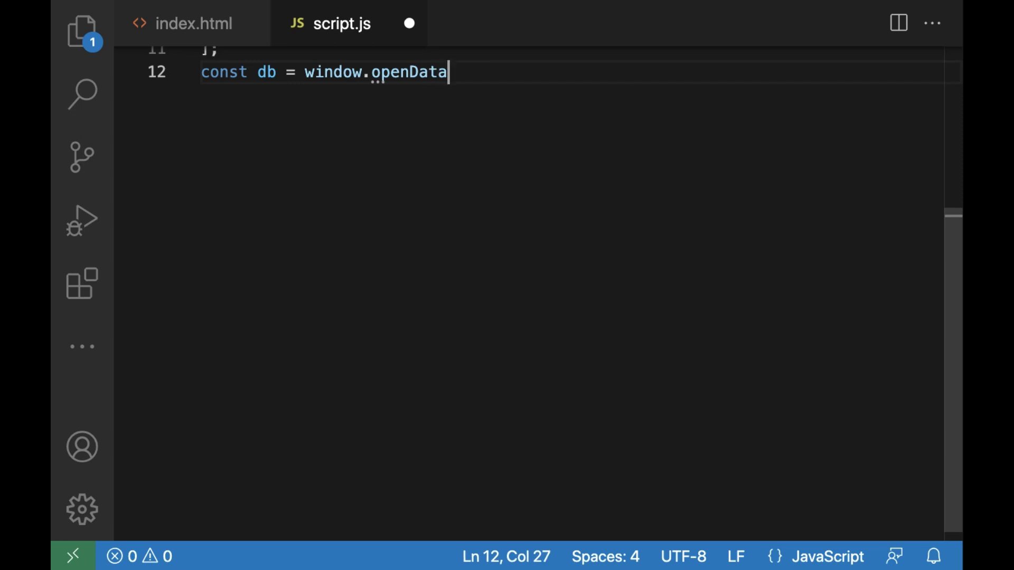
type("'")
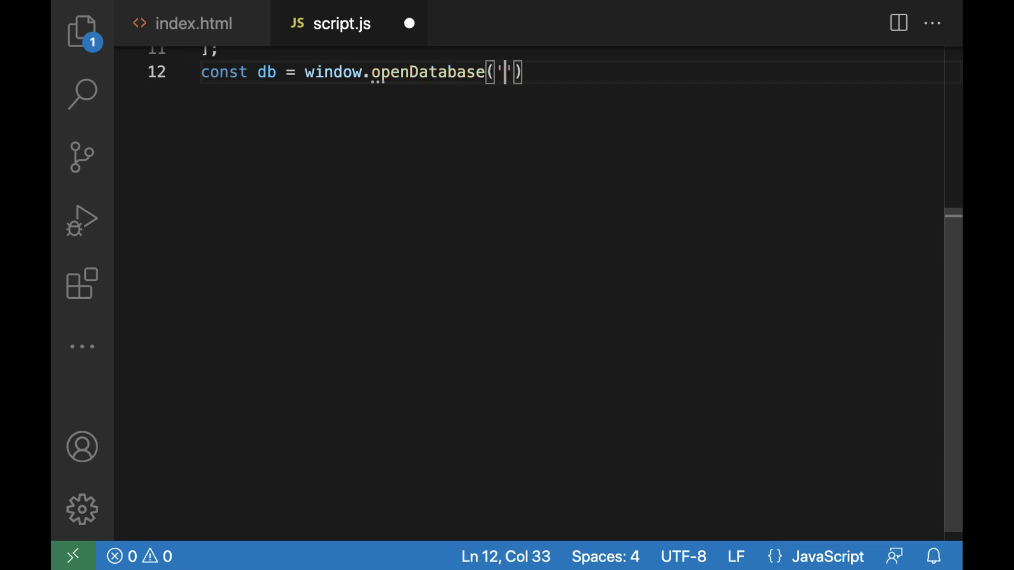
type("data', '")
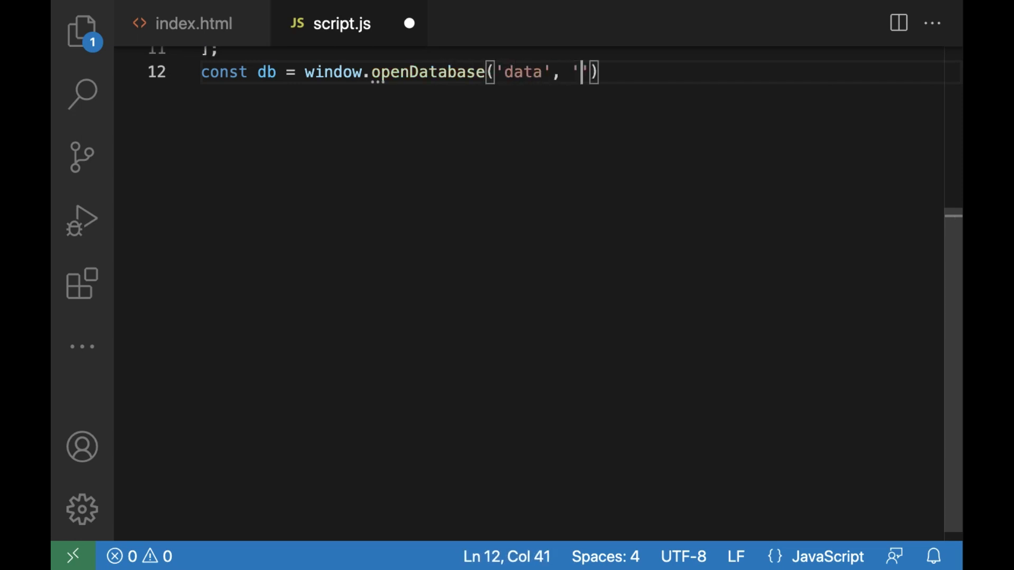
type("1.0', '")
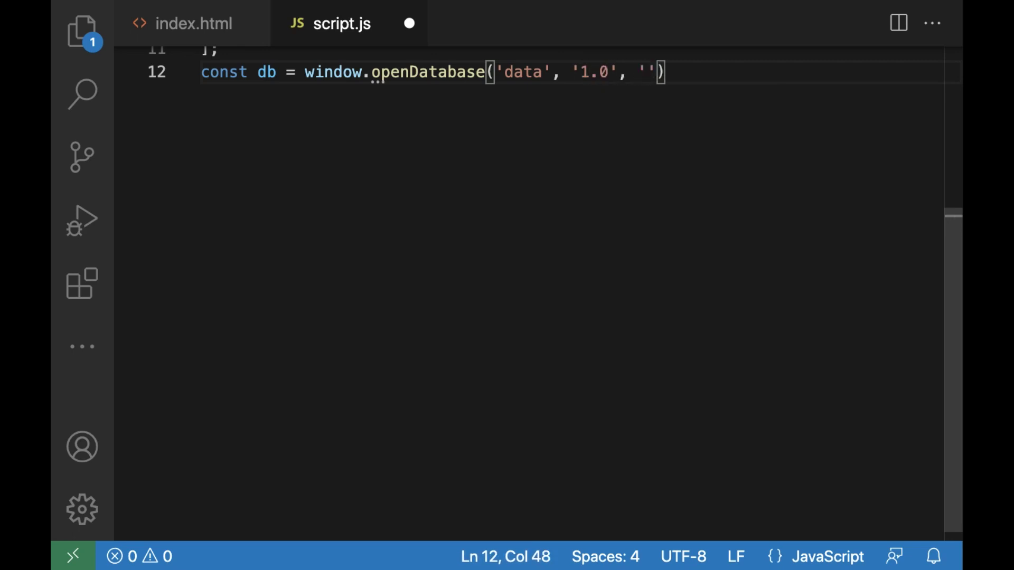
type("data', 1*")
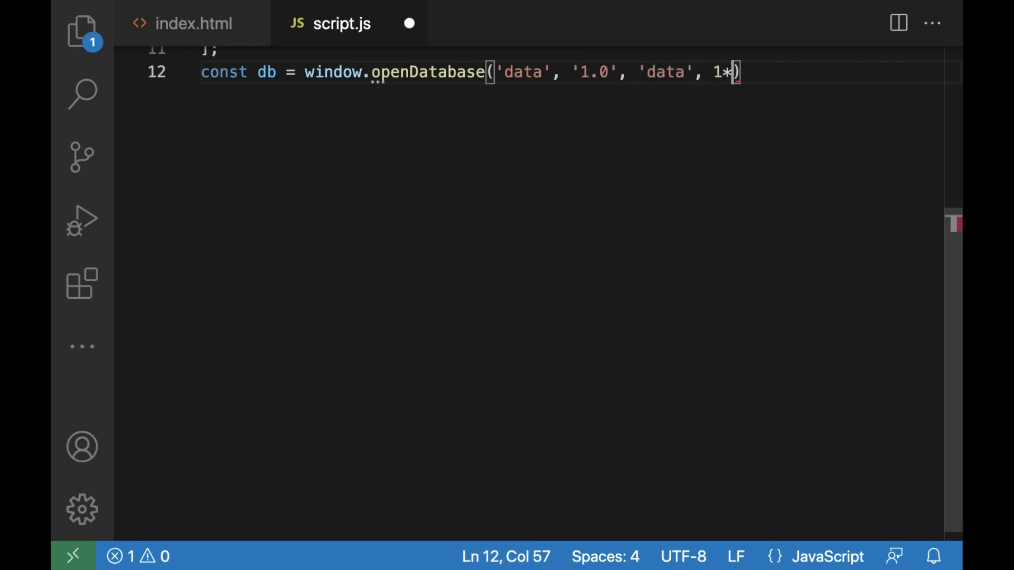
type("1024*1024)")
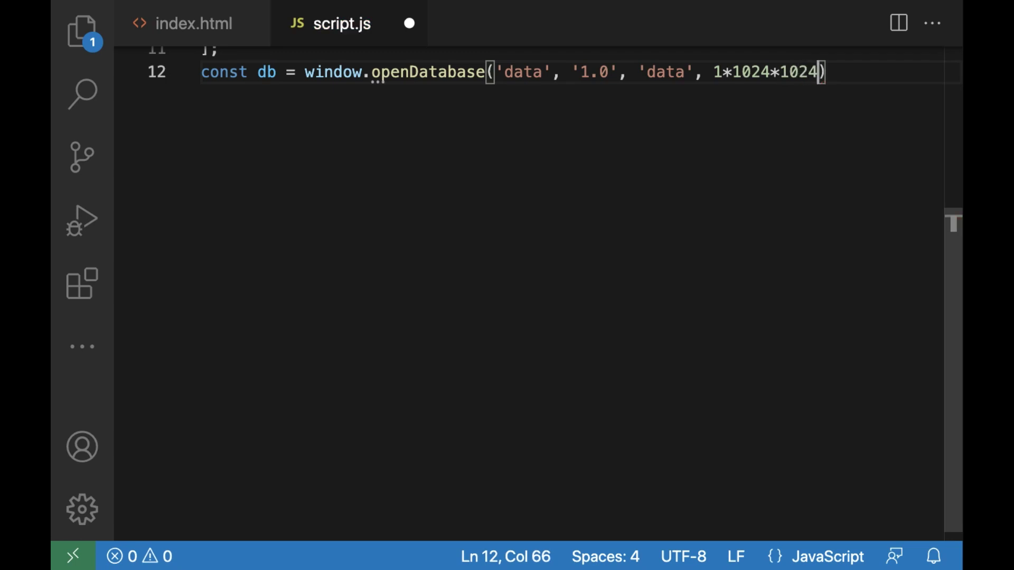
type(";")
Step: Assign db = window.openDatabase('data', '1.0', 'data', 1*1024*1024) and begin the next line
key("Return")
type("d")
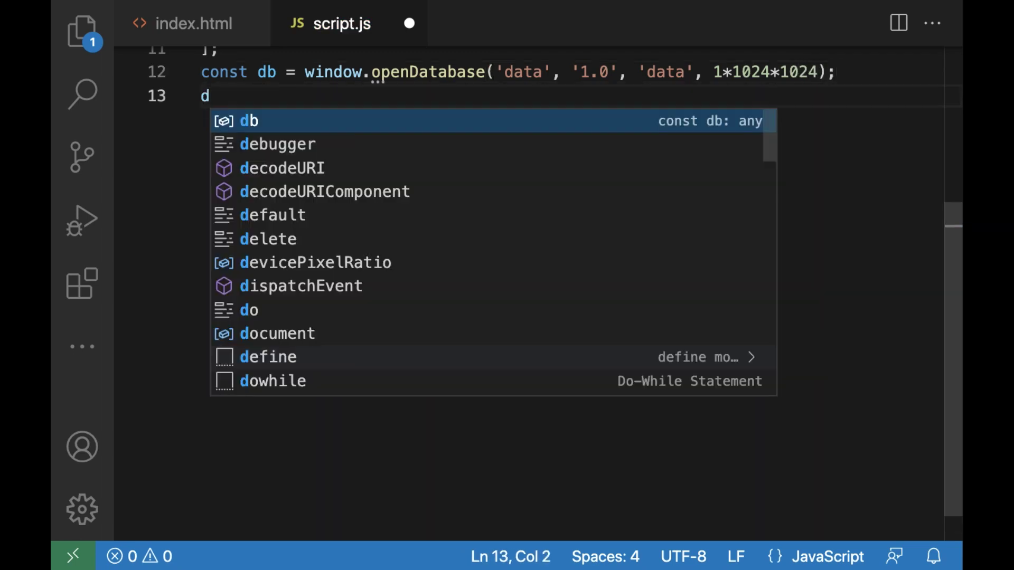
type("b.transaction(t ")
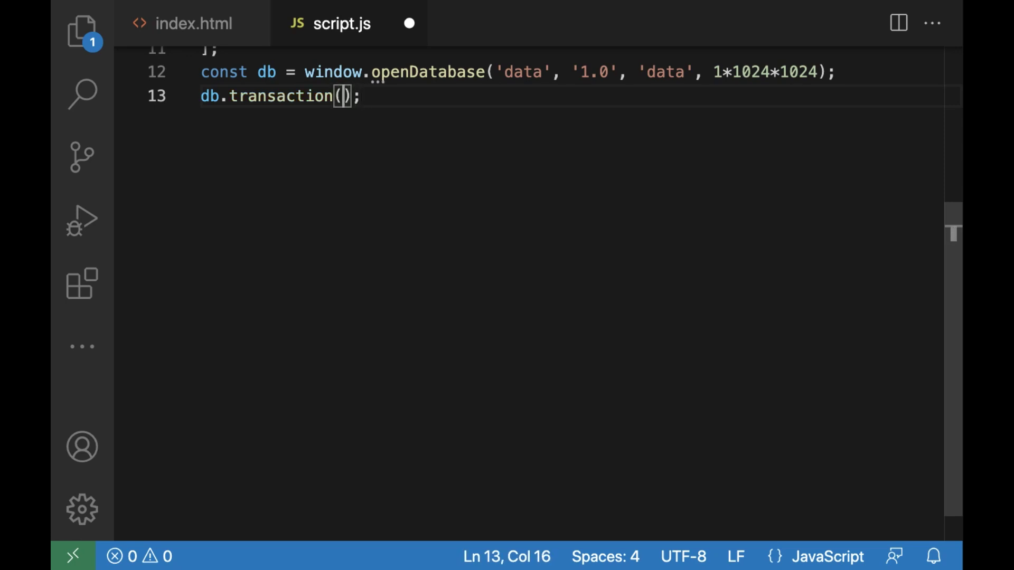
type("=> ")
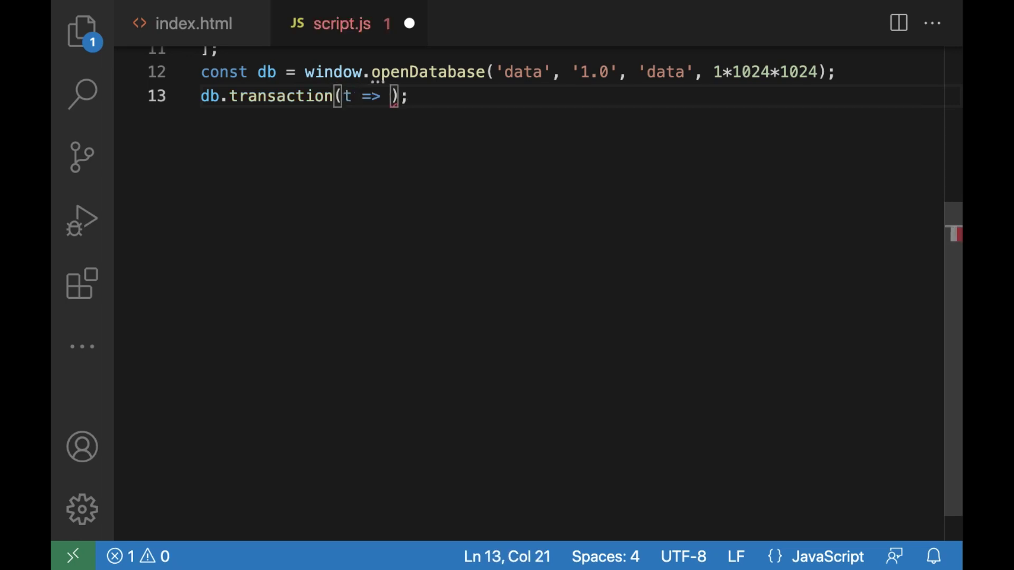
type("{")
Step: Write a db.transaction creating tables gems (name TEXT, price INTEGER) and store (gem TEXT, amount INTEGER)
key("Return")
type("t.")
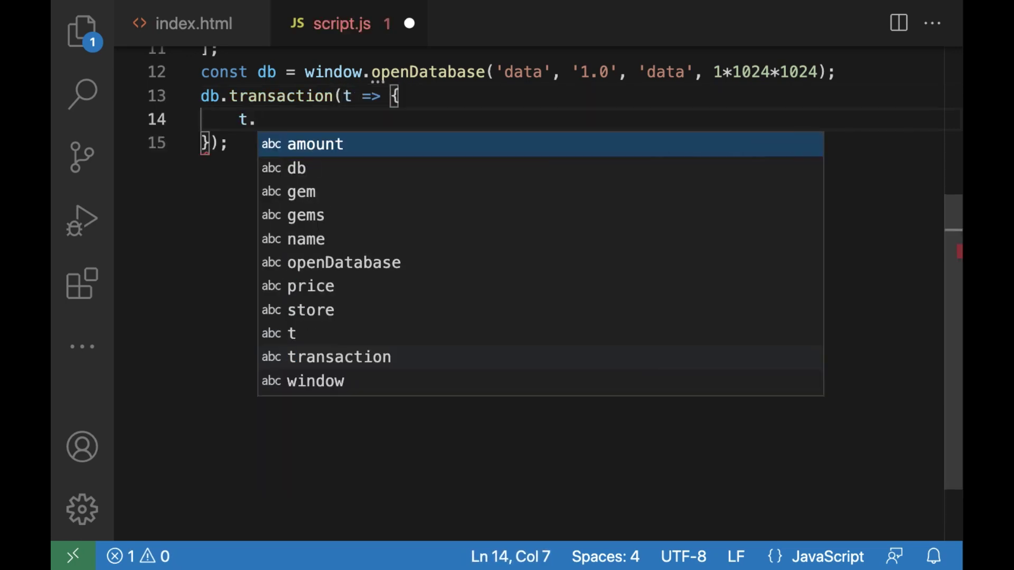
type("execute")
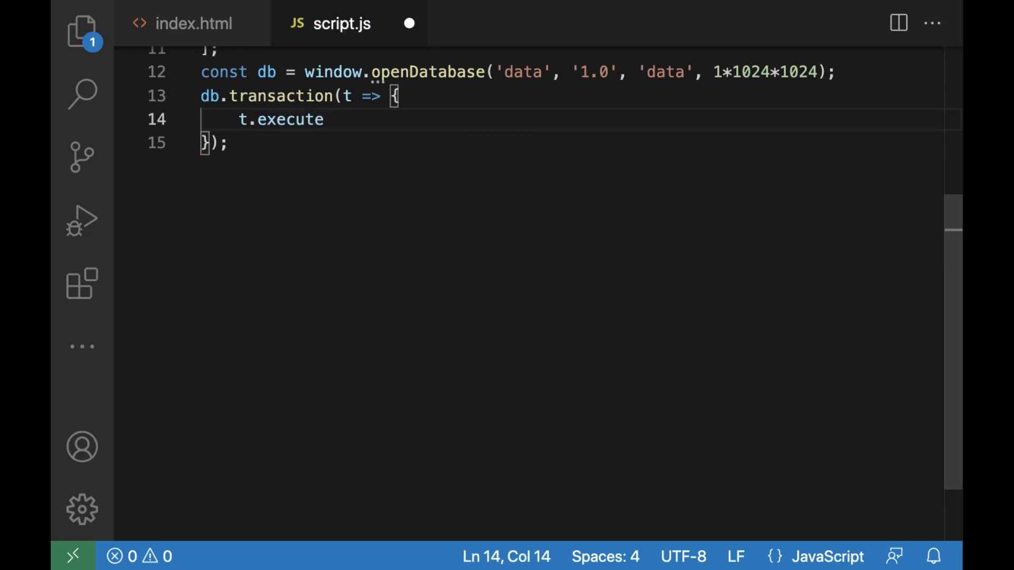
type("()")
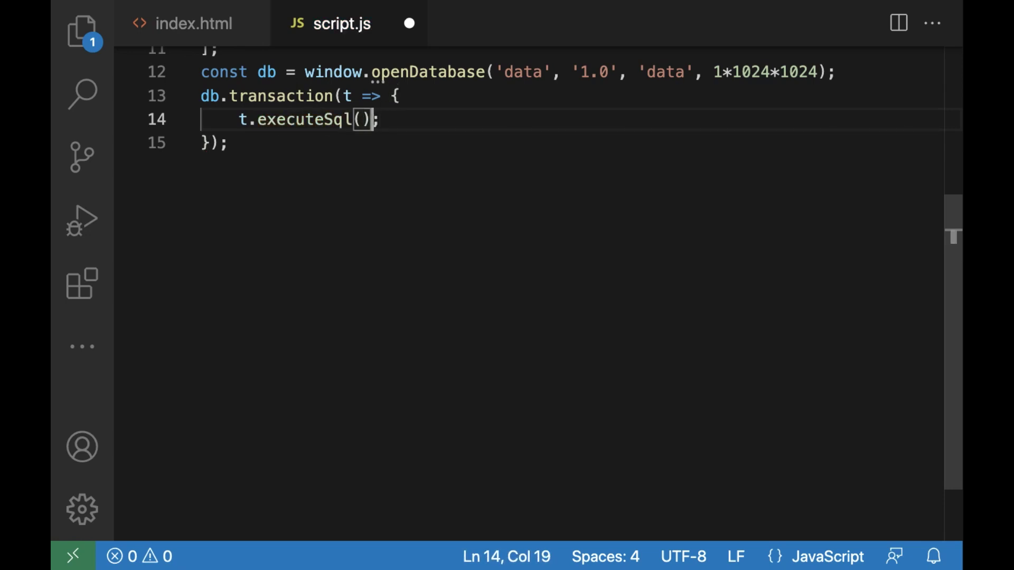
type("'CREATE TABLE")
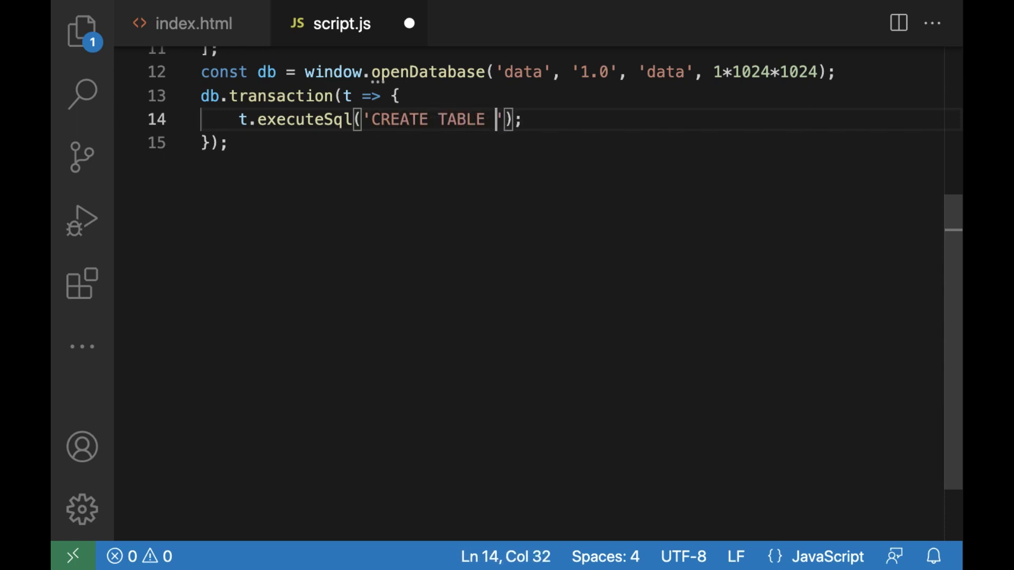
type("gems ()")
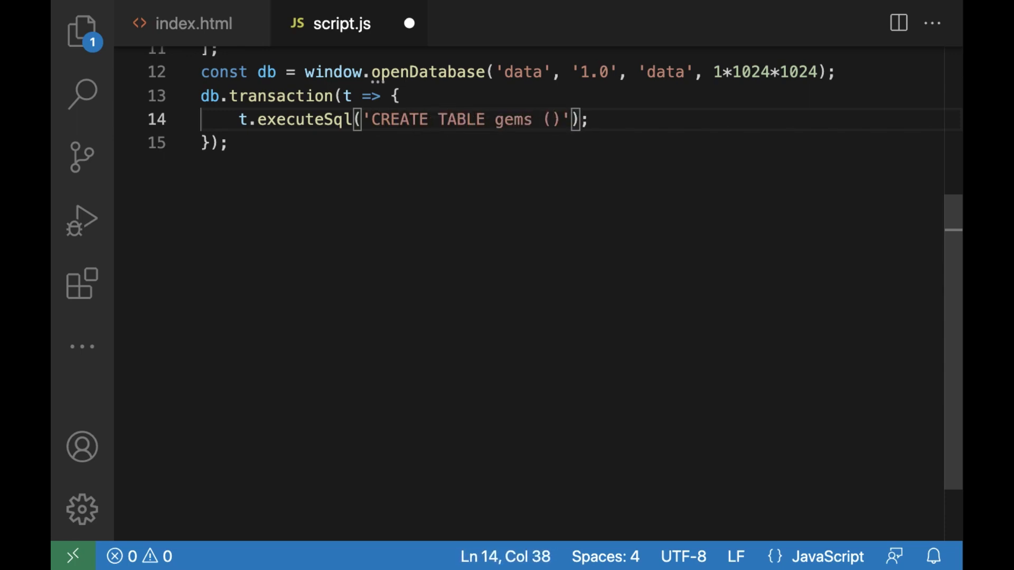
type("name TEXT")
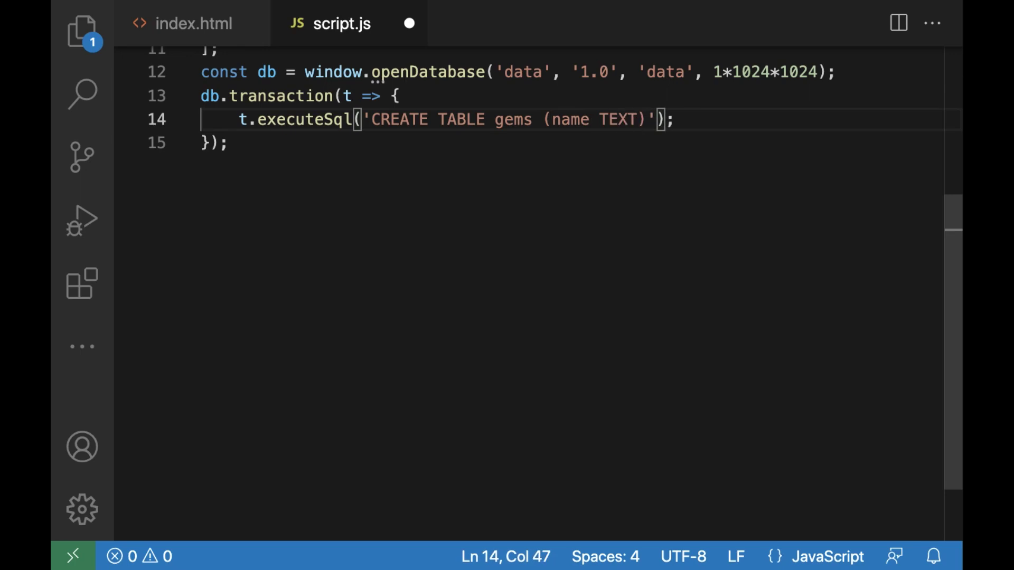
type(", ")
type("pric")
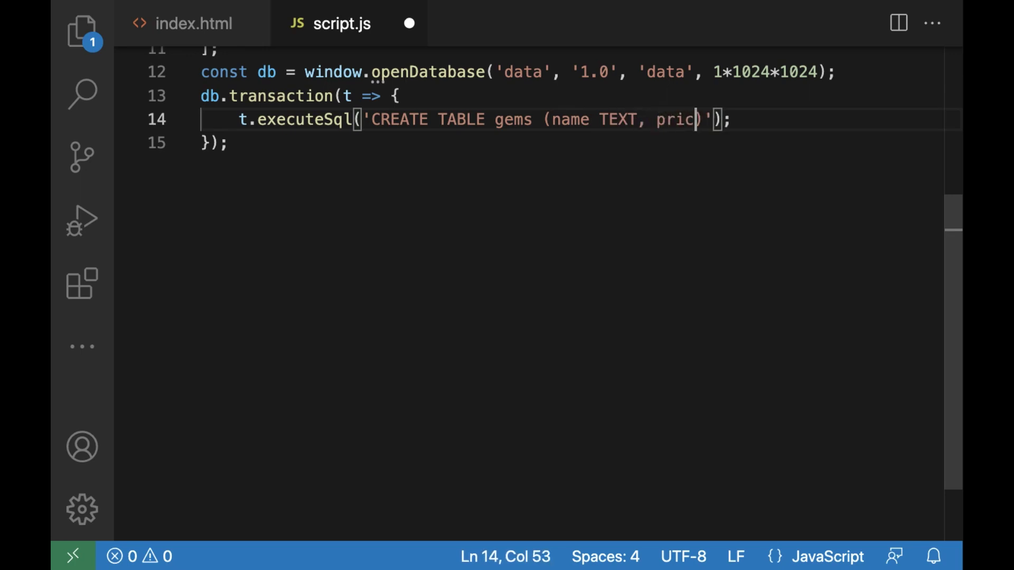
type("e INTEGER")
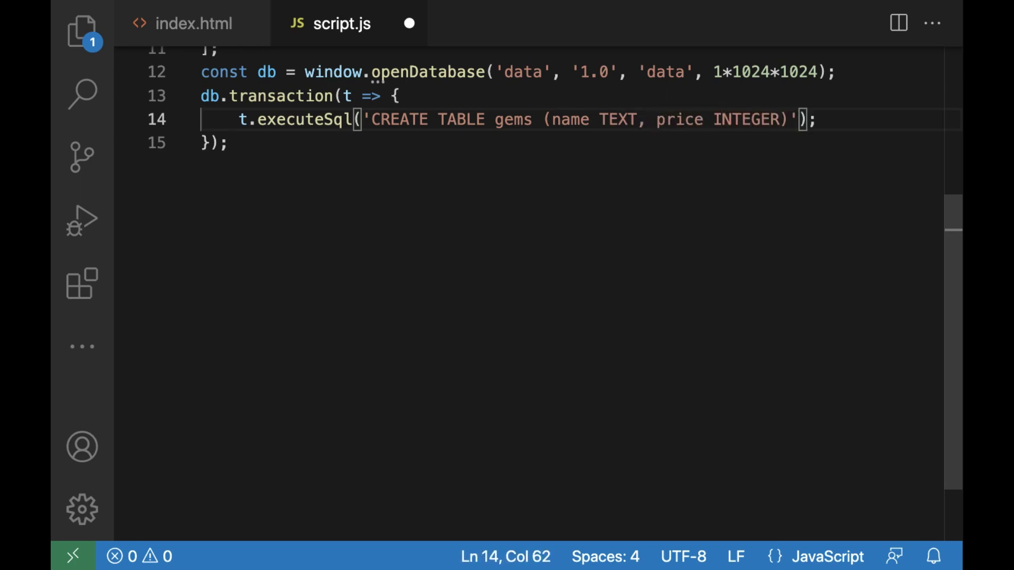
key("Return")
type("t.ex")
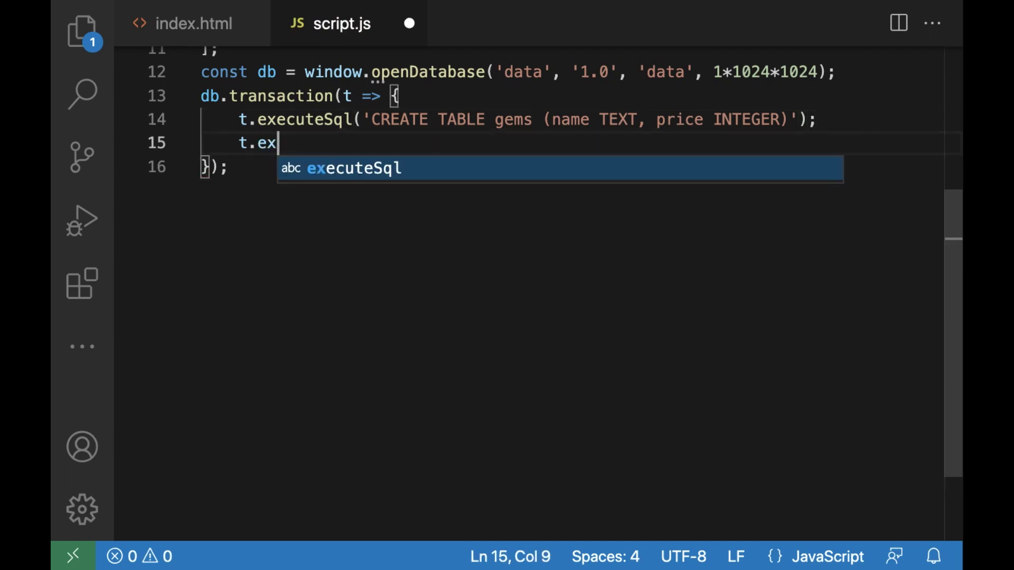
key("Tab")
type("('CRE")
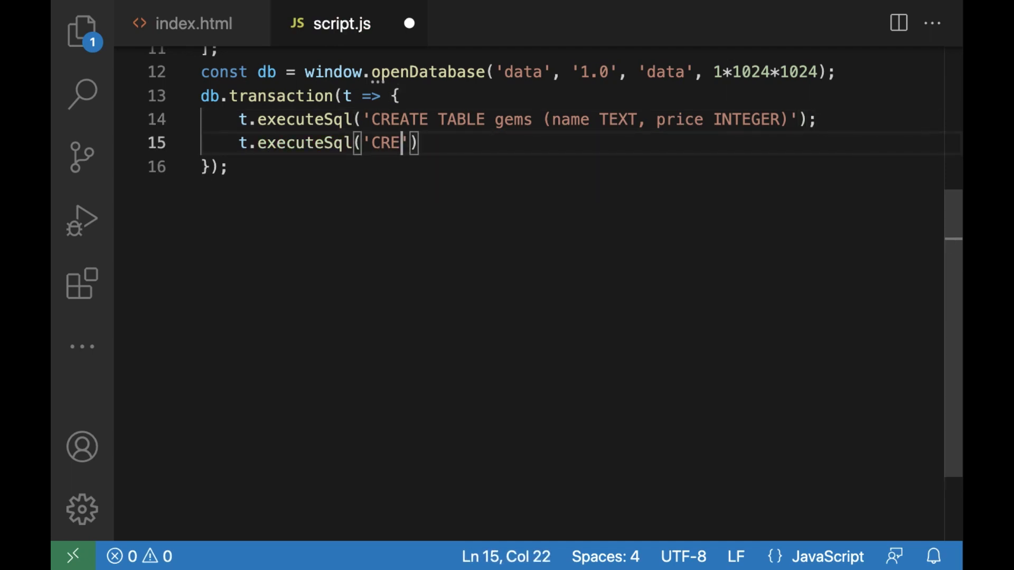
type("ATE TABLE ")
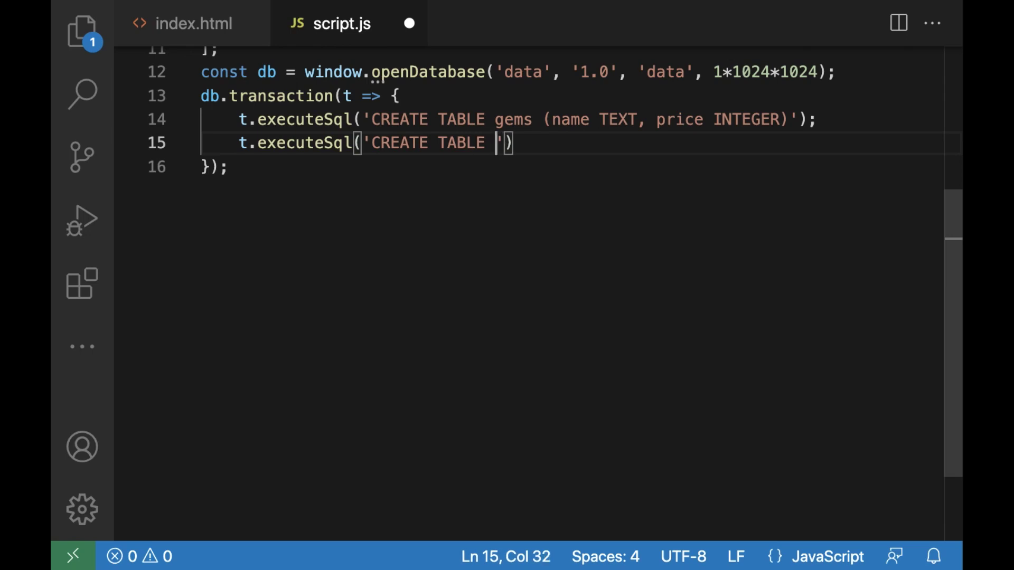
type("store ")
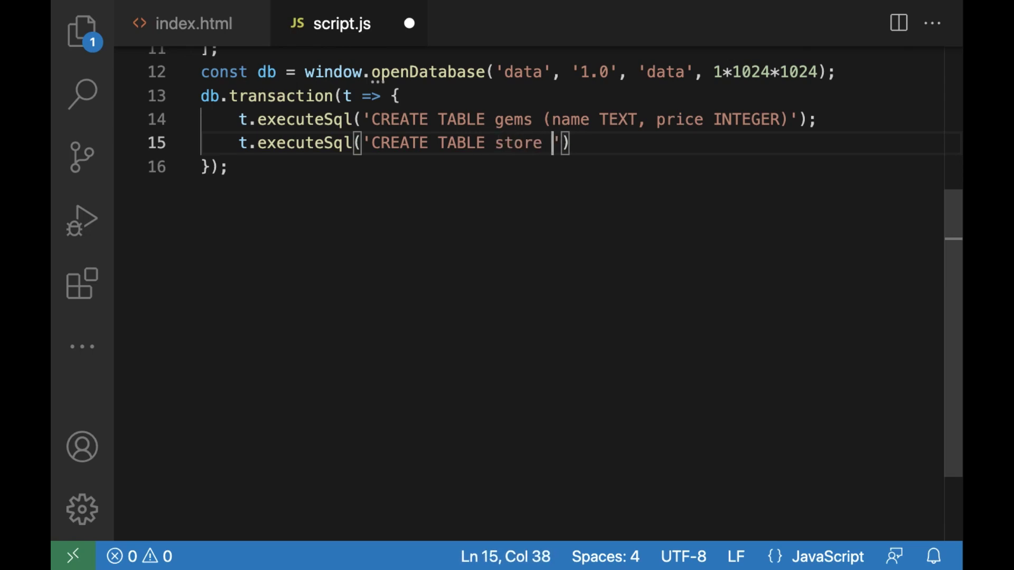
type("()")
type("gem T")
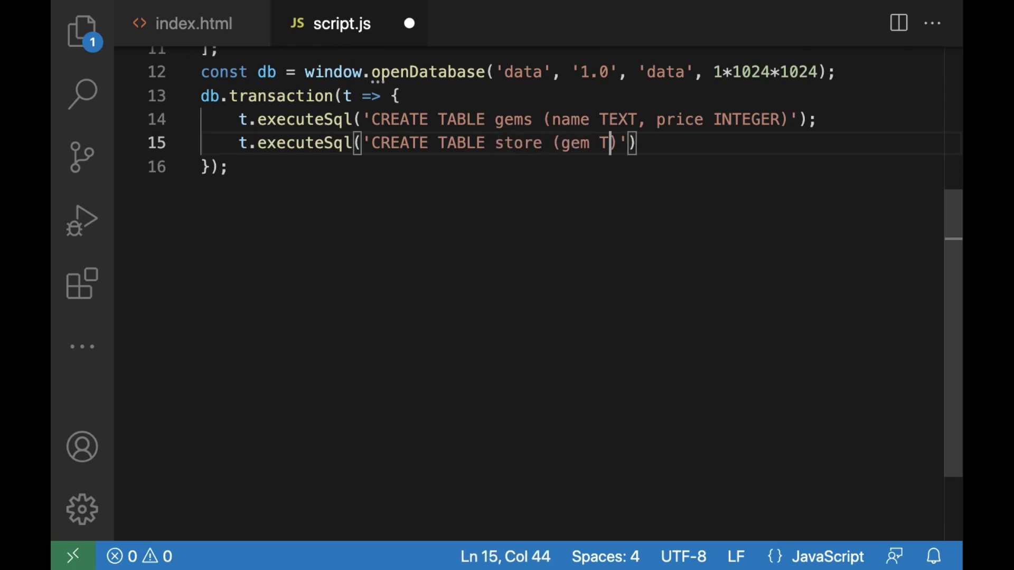
type("EXT, am")
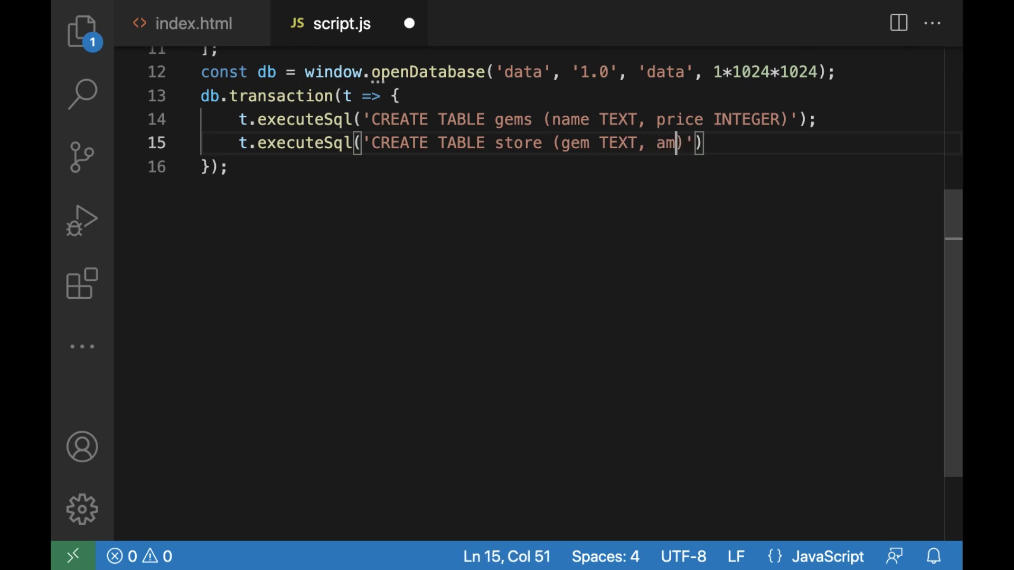
type("ount IN")
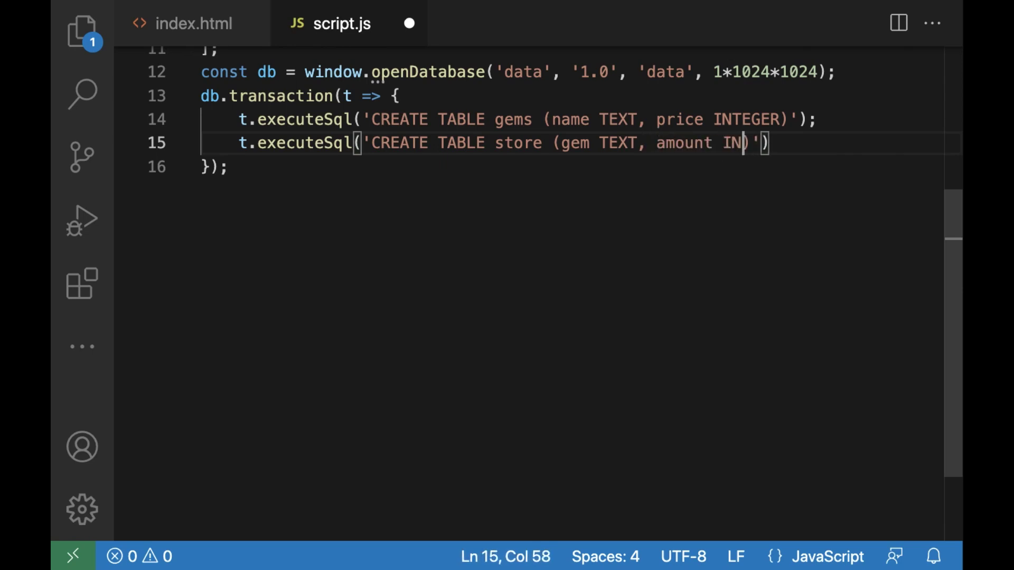
type("TEGER)")
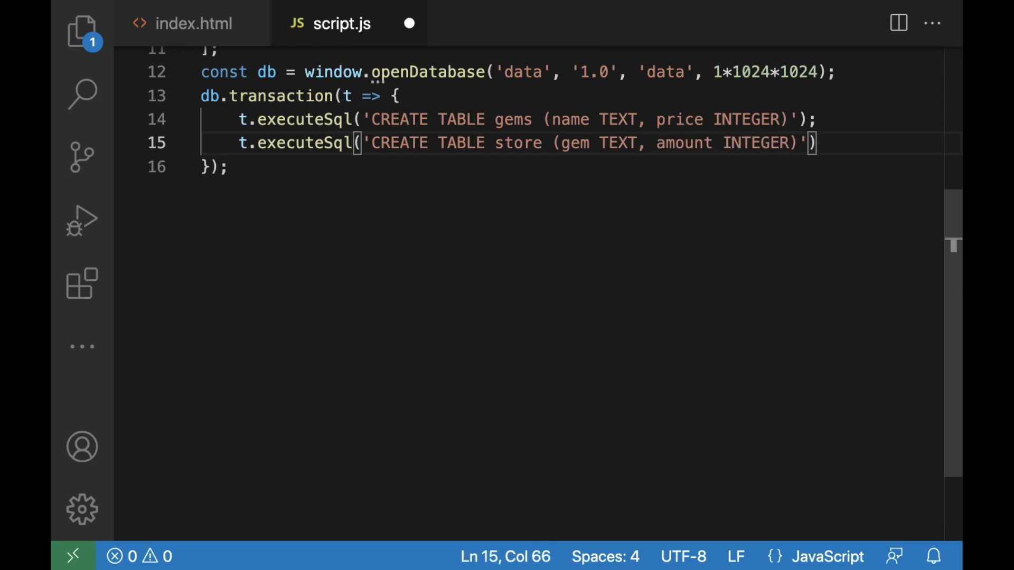
type(";")
key("Return")
type("or () ")
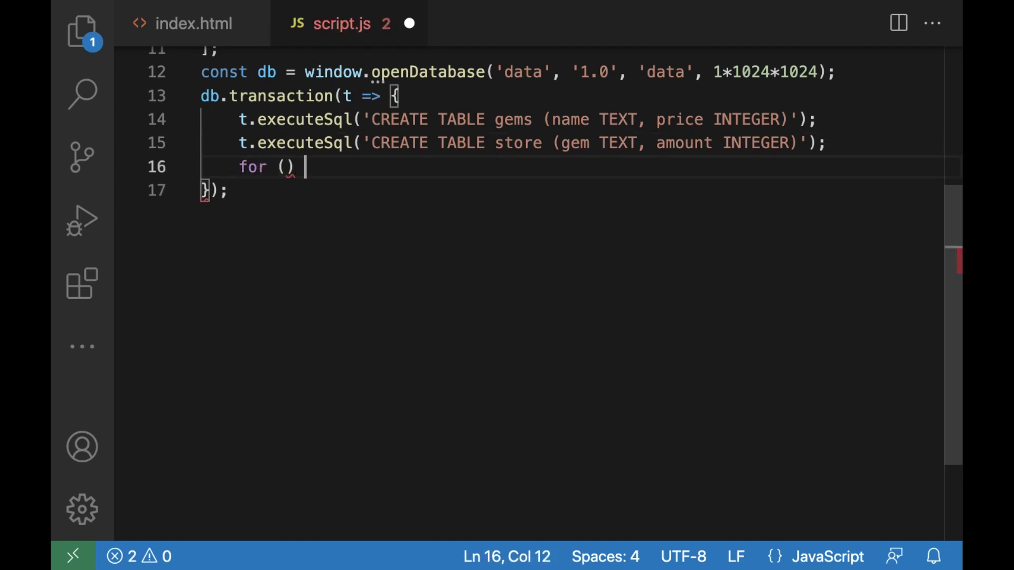
type("{")
Step: In the for-of loop over gems, run INSERT INTO gems (name, price) with [g.name, g.price]
key("Return")
key("Up")
key("Right")
type("let ")
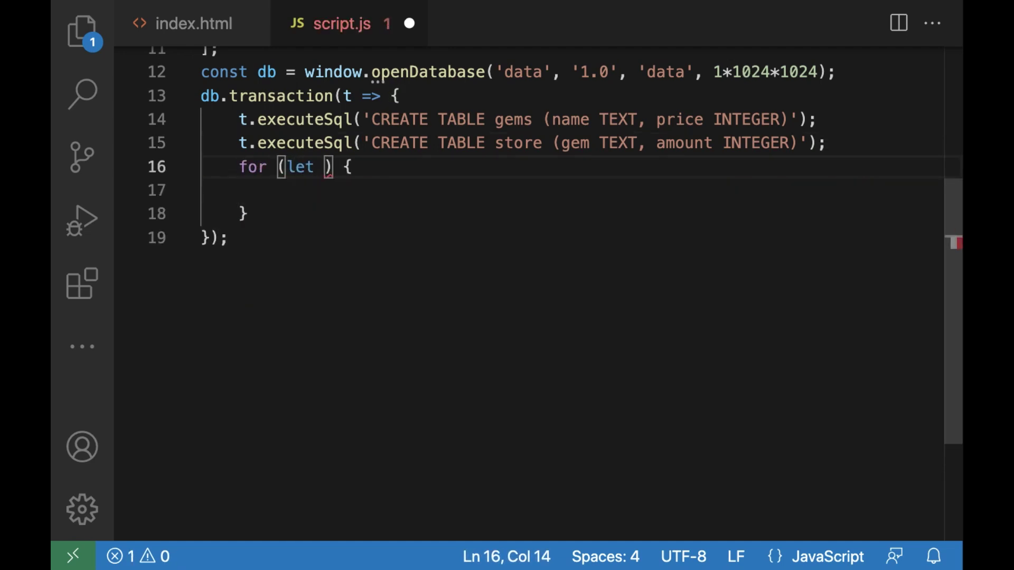
type("g of gems§")
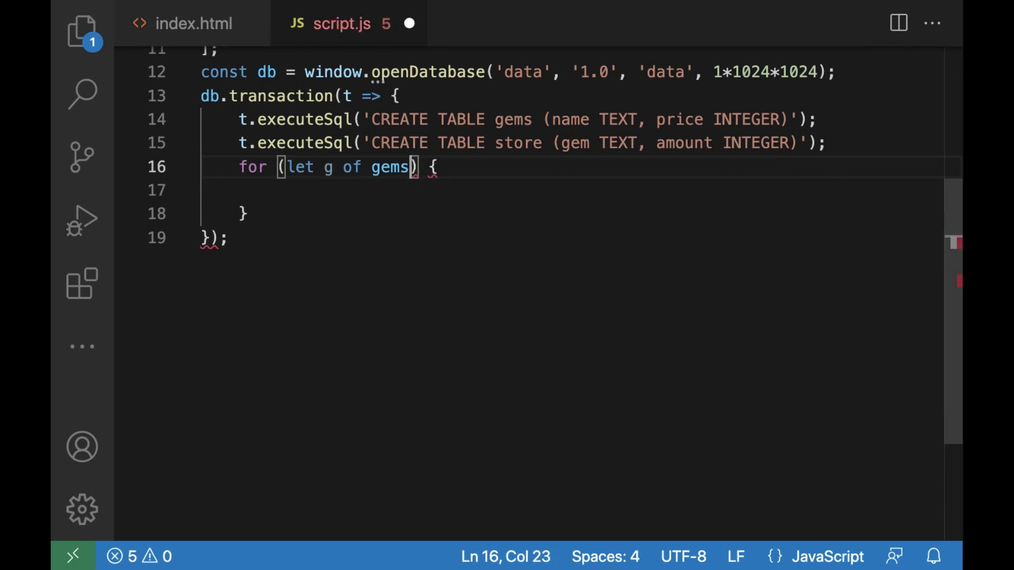
key("BackSpace")
key("Down")
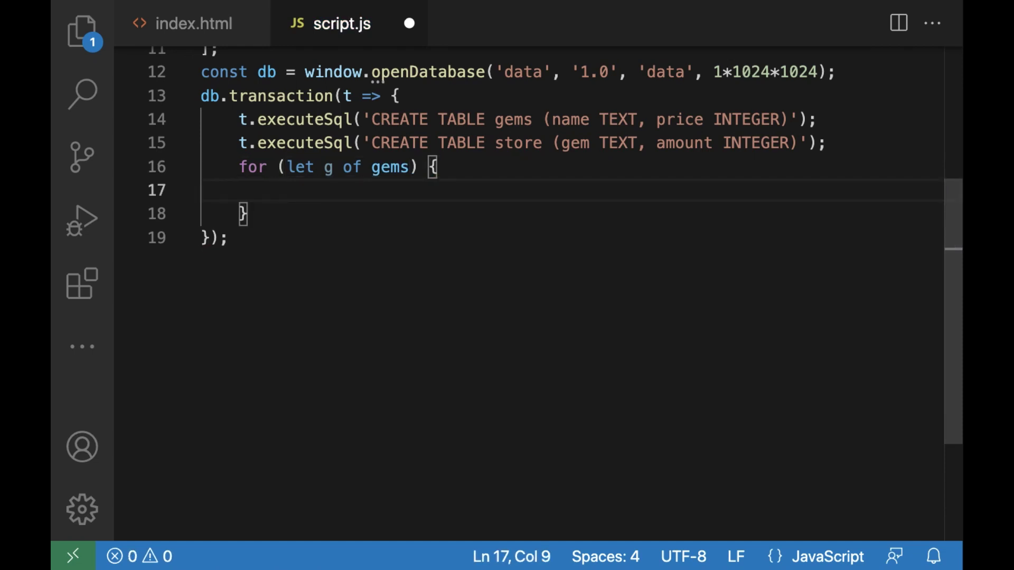
type("t.")
key("Return")
type("('")
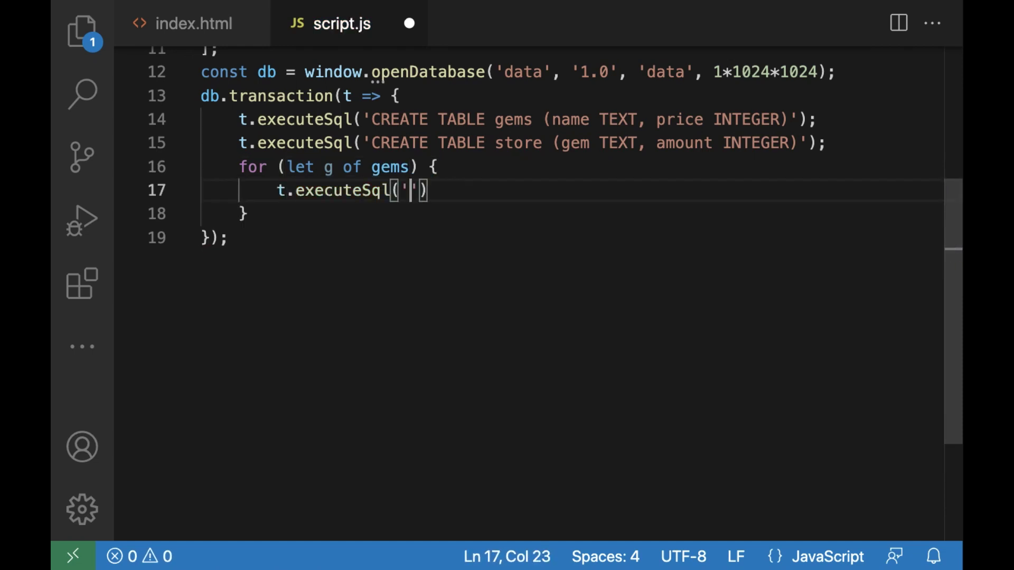
type("INSERT INTO")
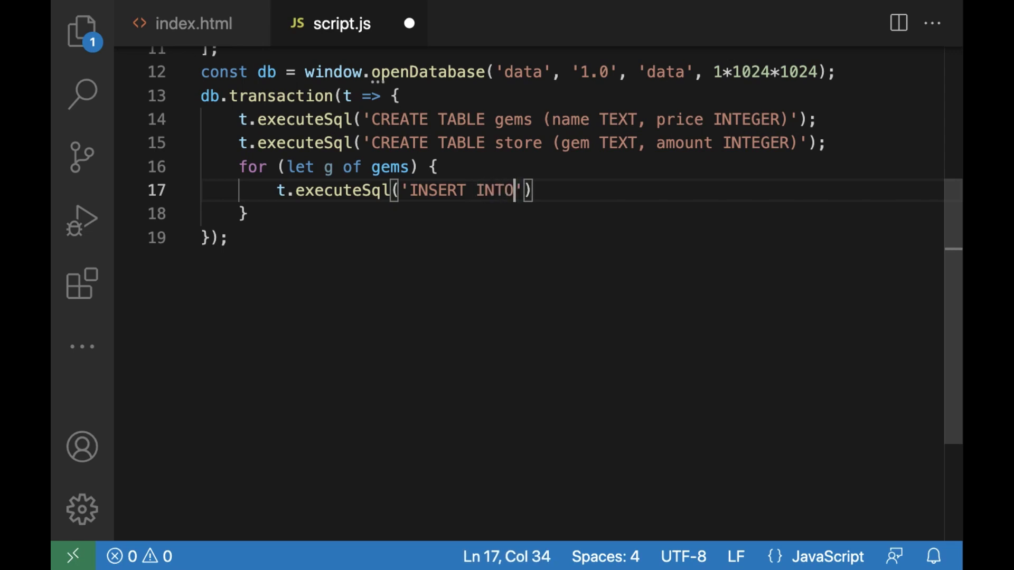
type("gems")
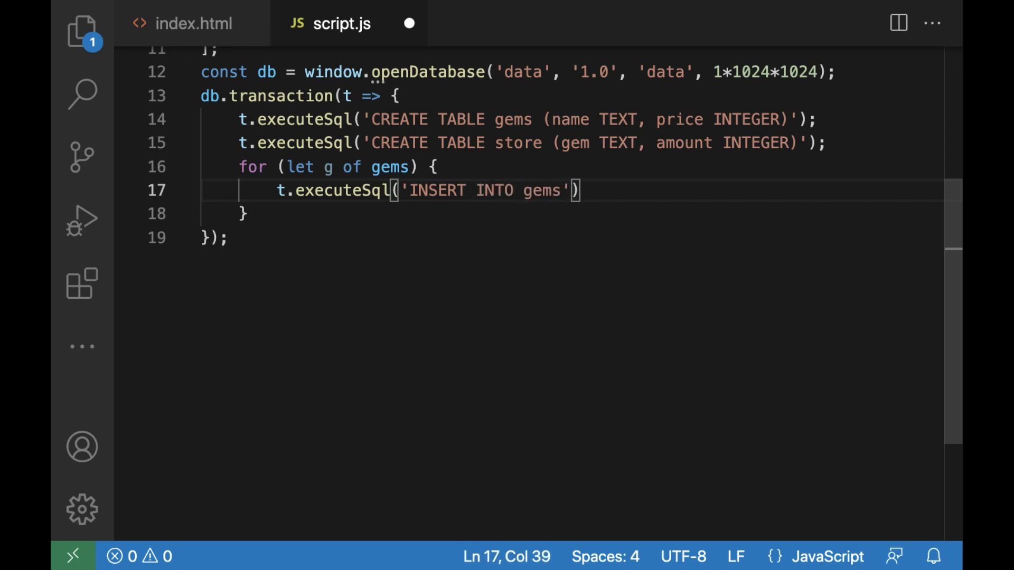
type(" ()")
type("name, p")
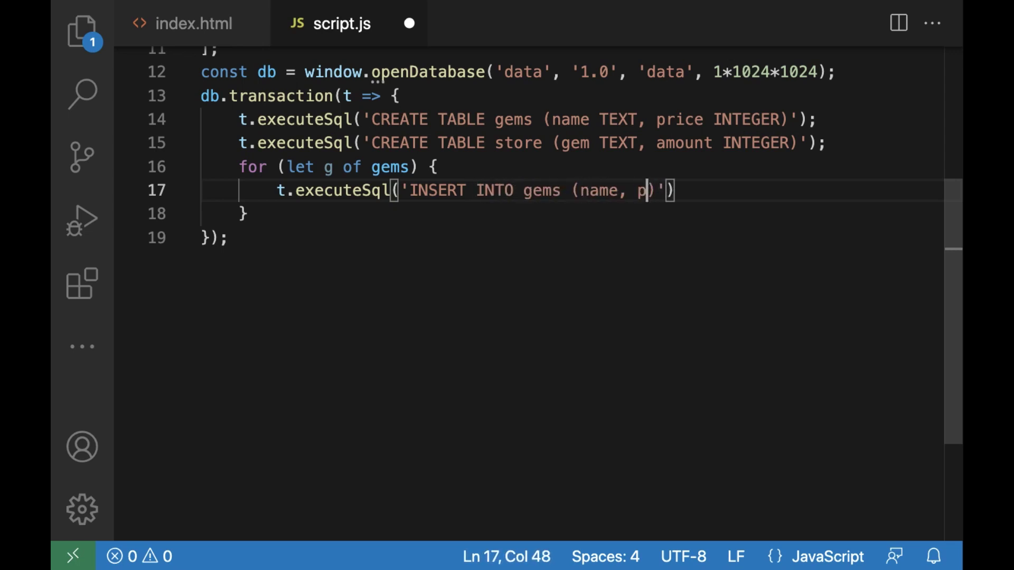
type("rice")
type("VA")
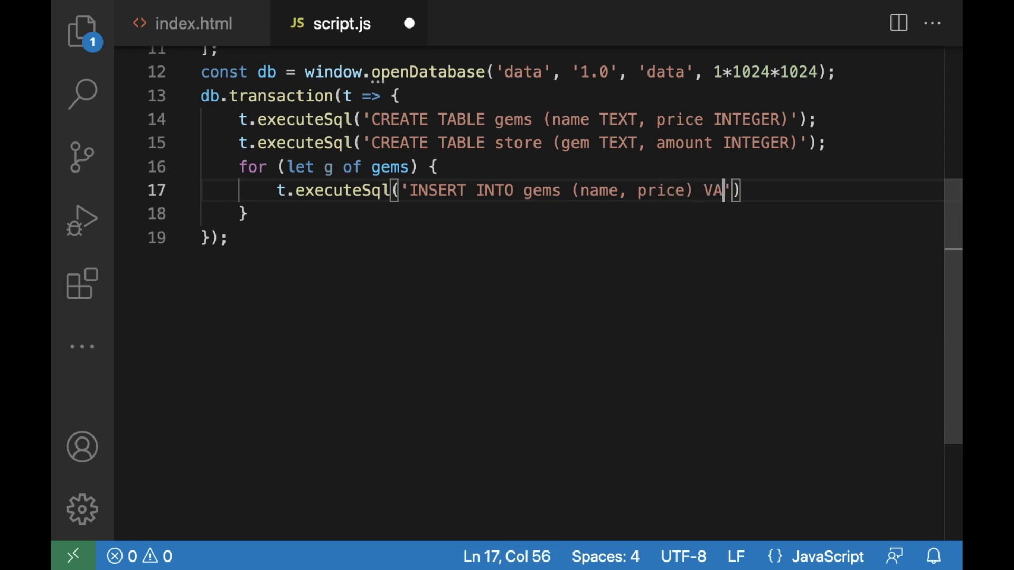
type("LUES ()")
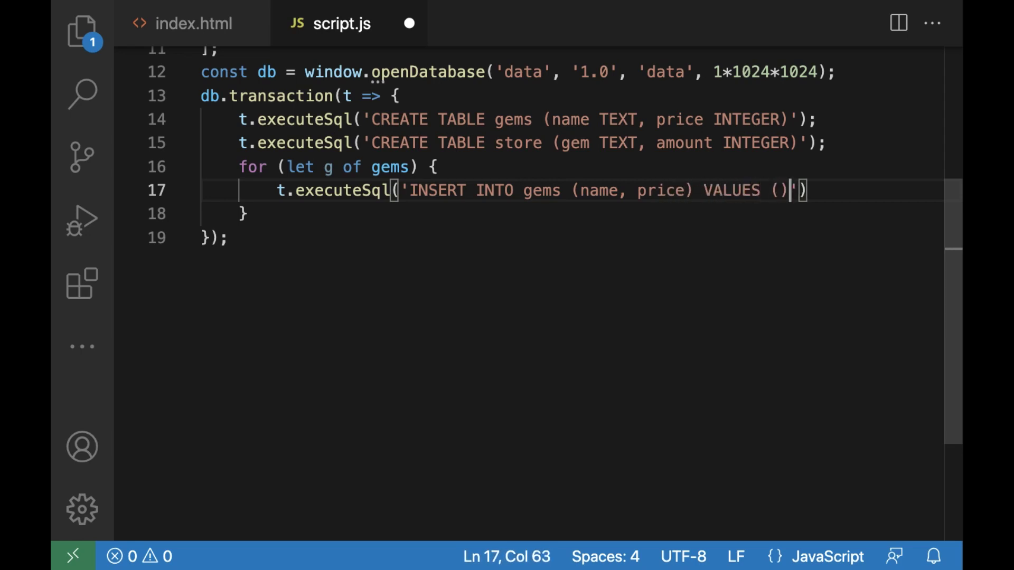
type("?")
type(", ?)")
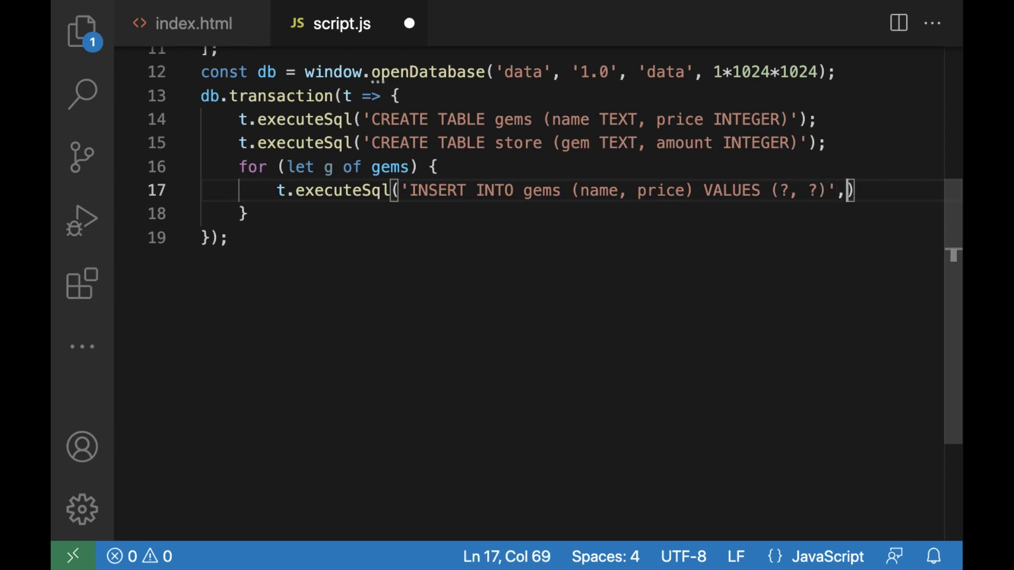
key("Return")
key("Left")
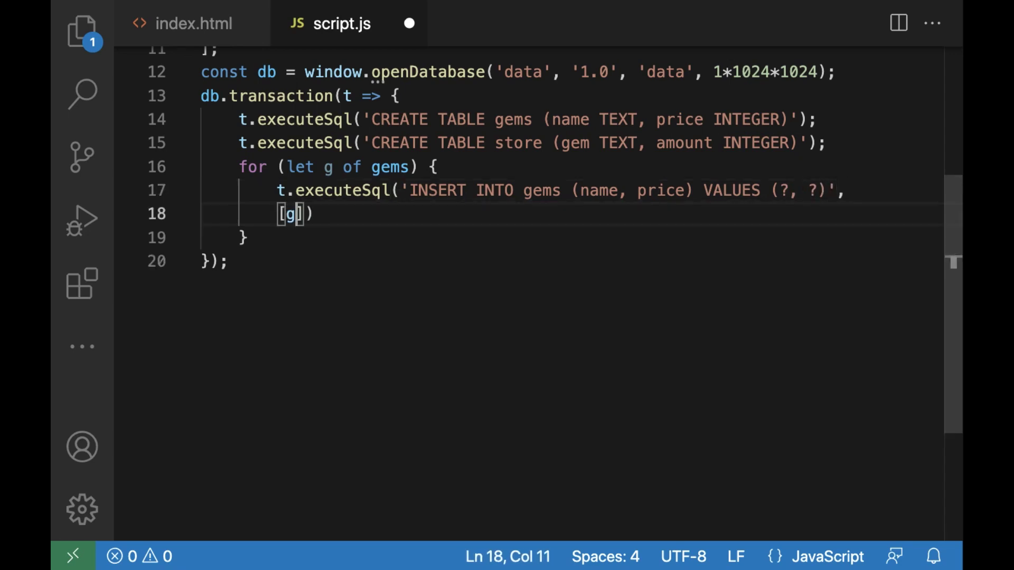
type(".name")
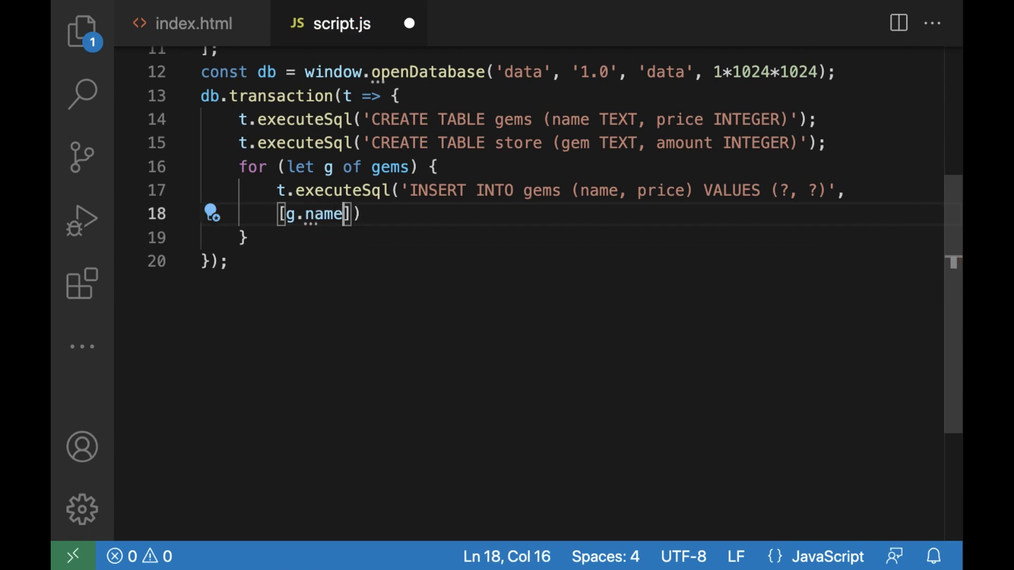
type(", g.pr")
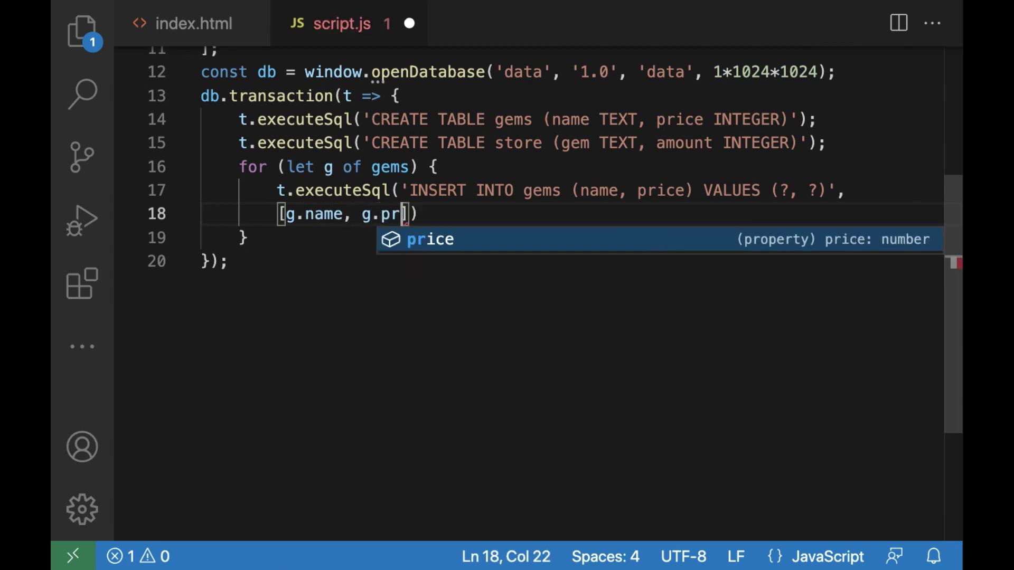
type("ice]);")
key("Down")
Step: Add a for-of loop over store inserting [s.gem, s.amount] into store (gem, amount)
key("Return")
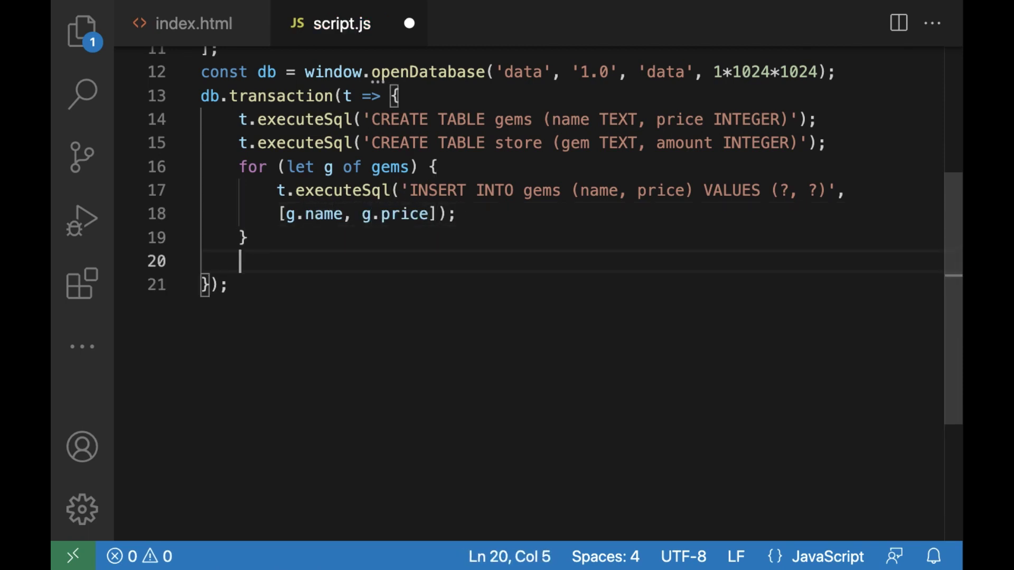
type("for () {}")
key("Left")
key("Return")
key("Up")
key("Right")
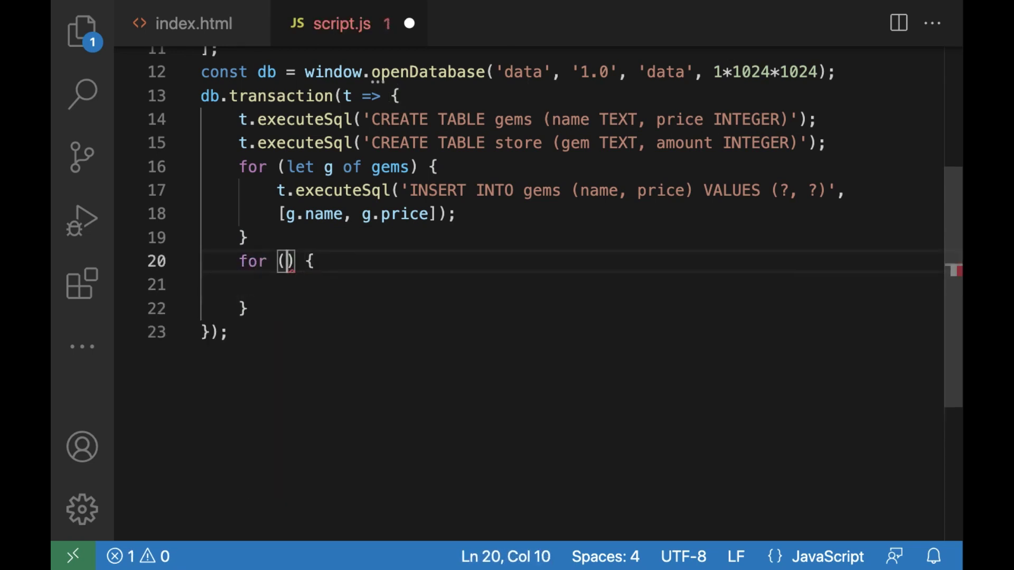
type("let s ")
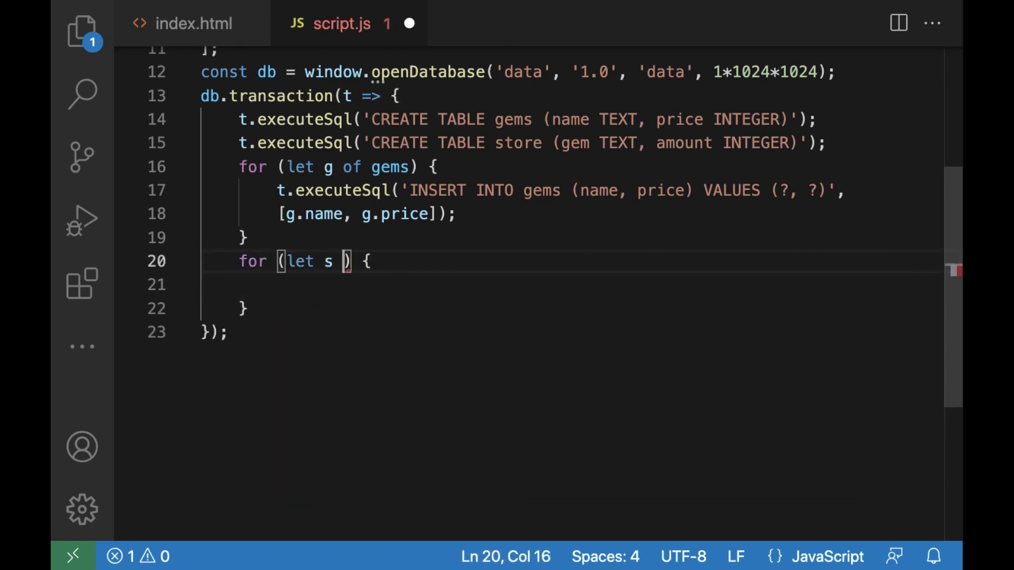
type("of store")
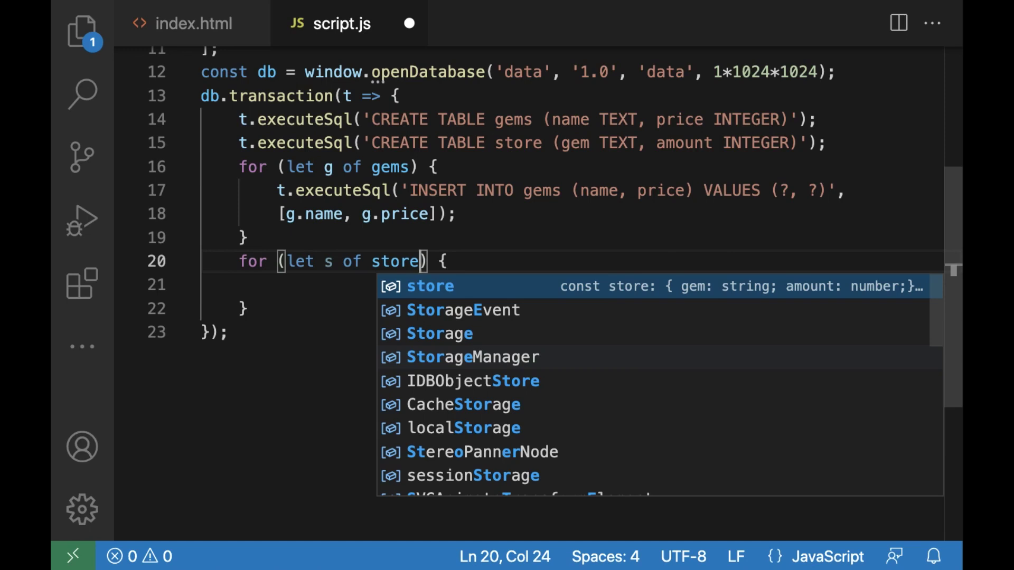
key("Down")
key("Escape")
key("Down")
type("t.e")
key("Tab")
type("('I")
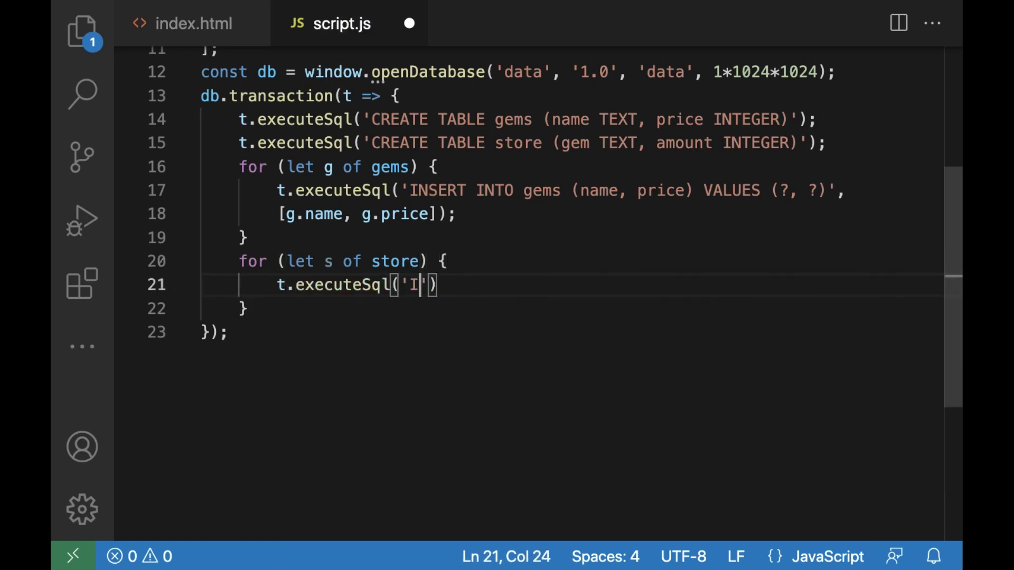
type("NSERT INTO ")
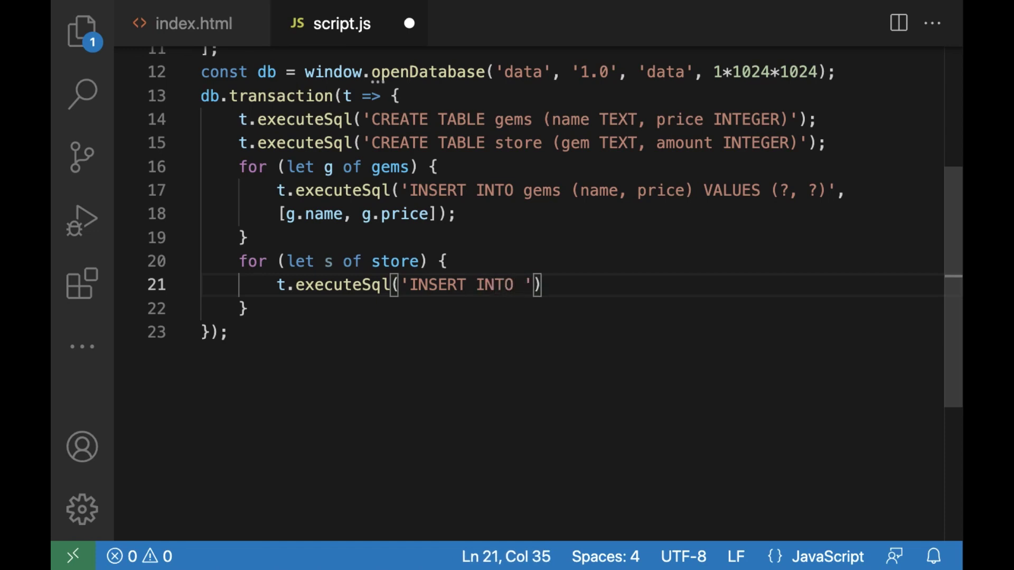
type("store ")
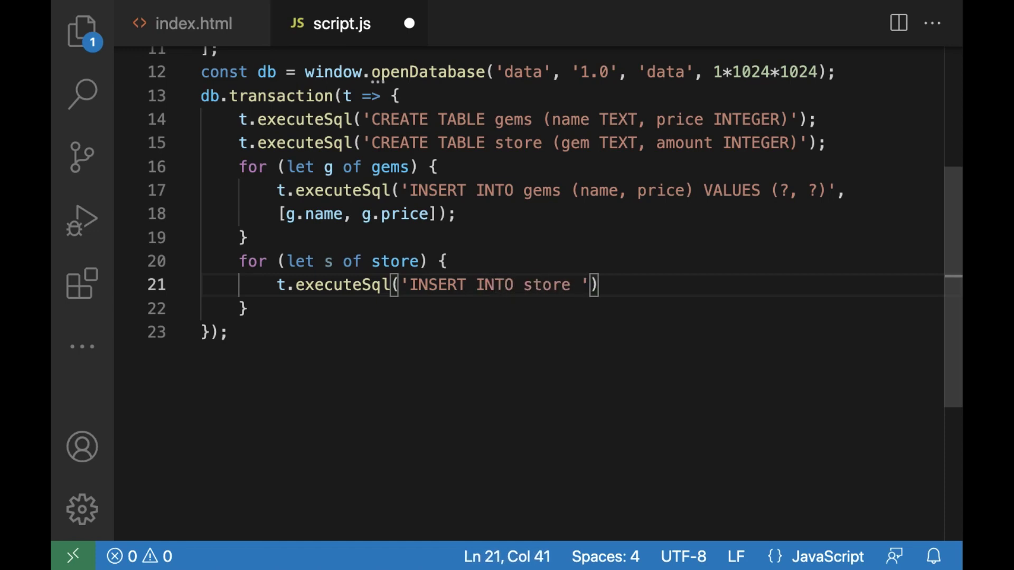
type("(gem, ")
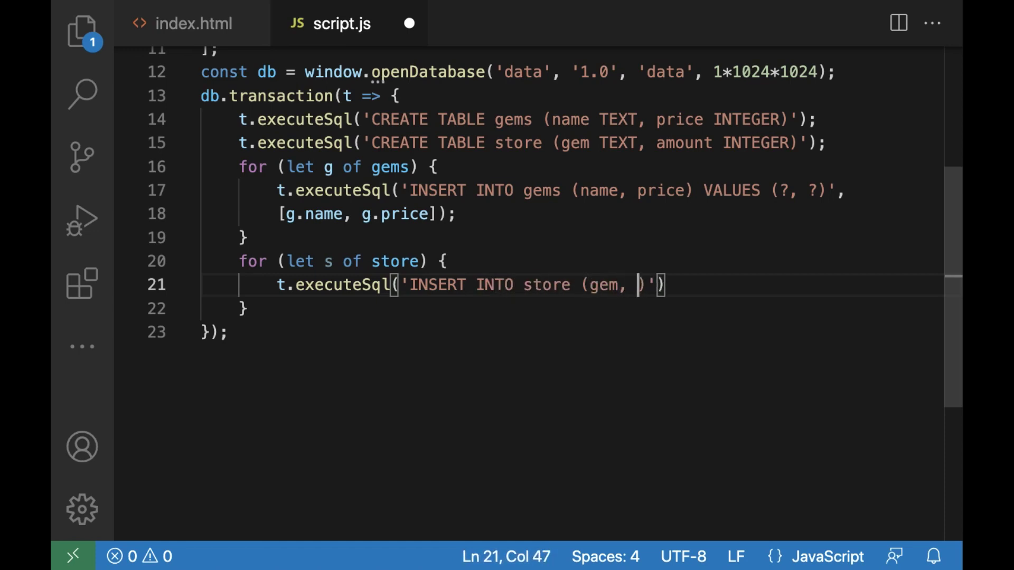
type("amount) ")
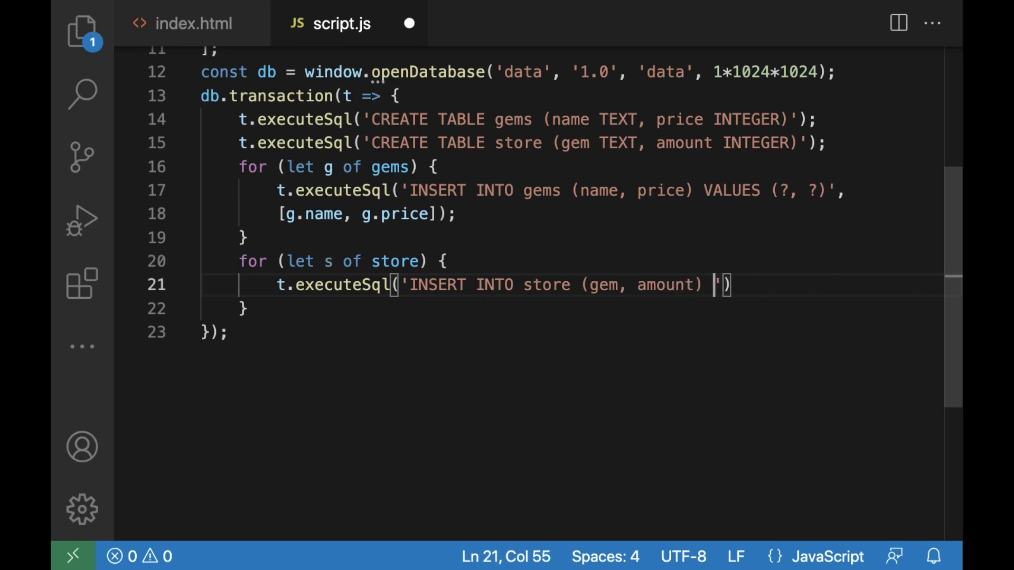
type("VALUES ")
type("(?")
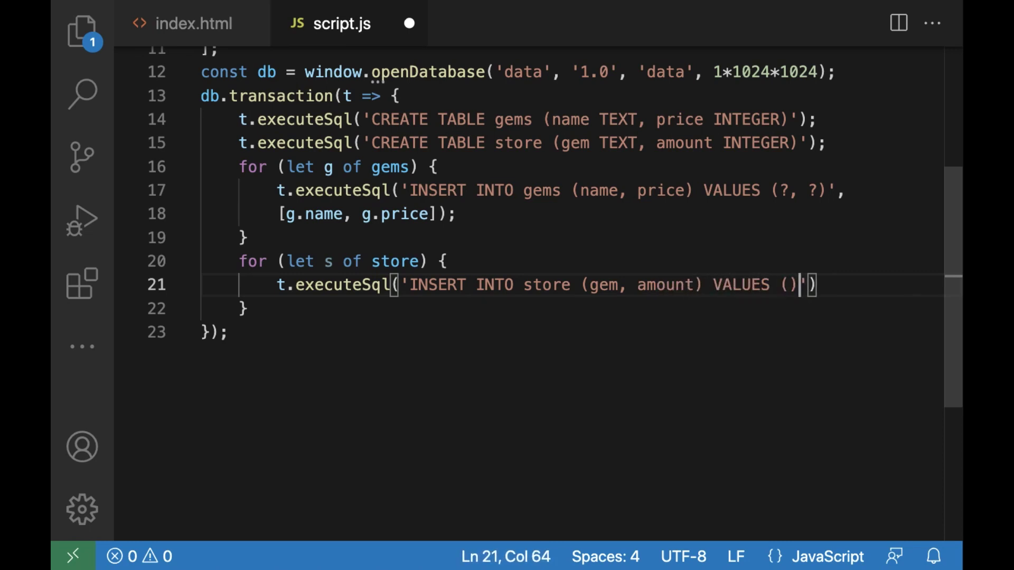
type(", ?")
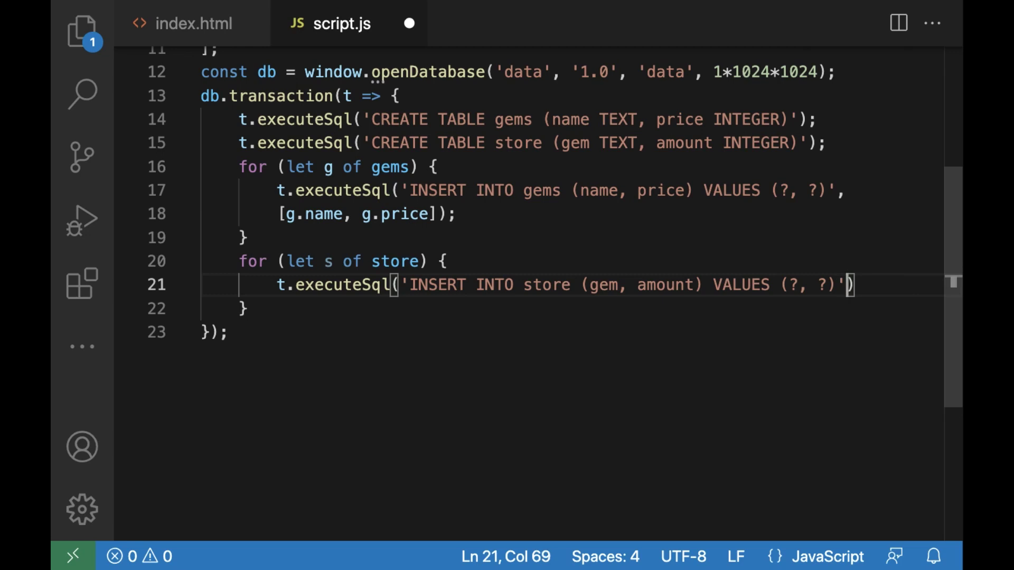
key("Return")
type("[")
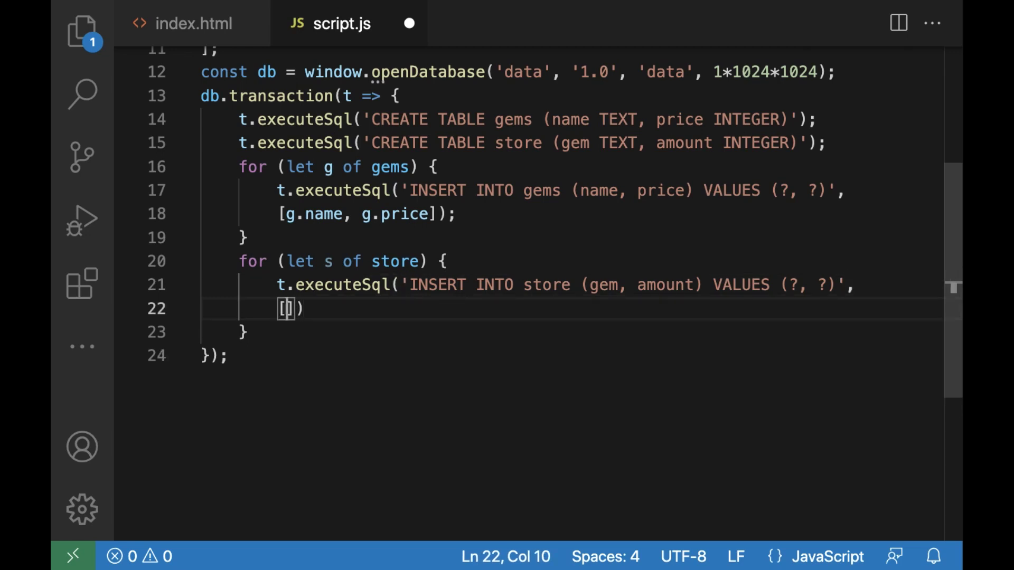
type("s.gem, ")
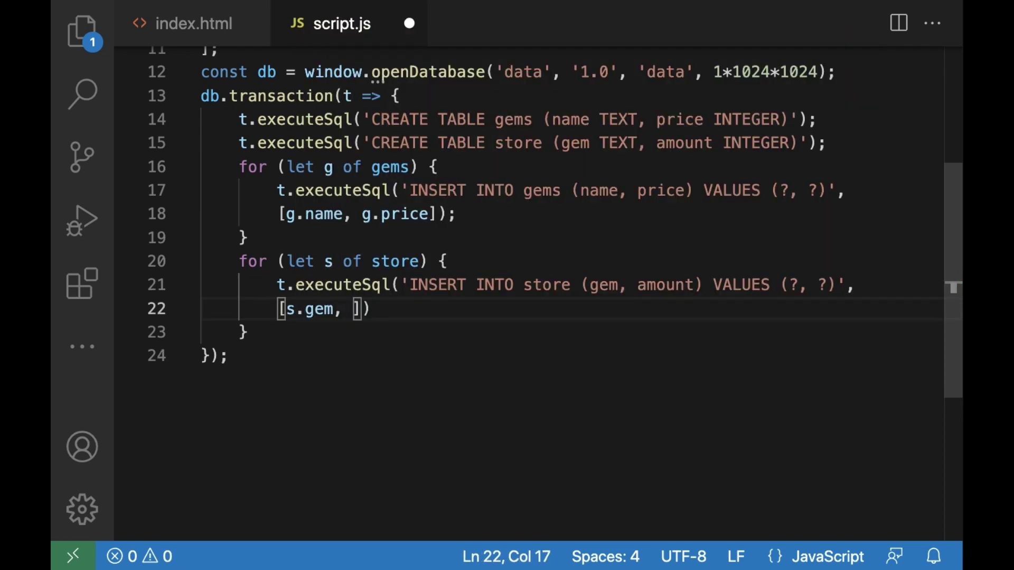
type("s.amount])")
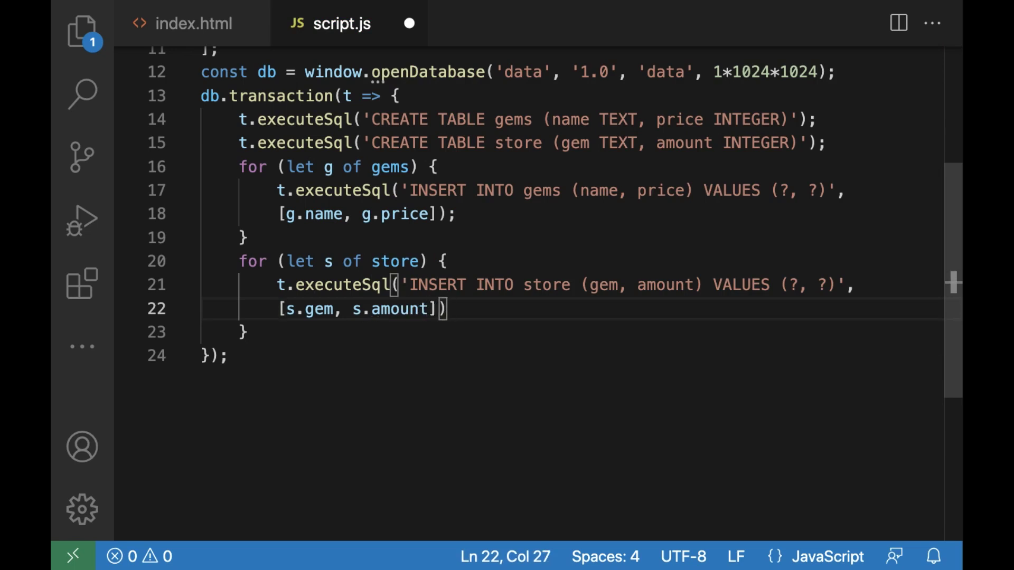
type(";")
key("Down")
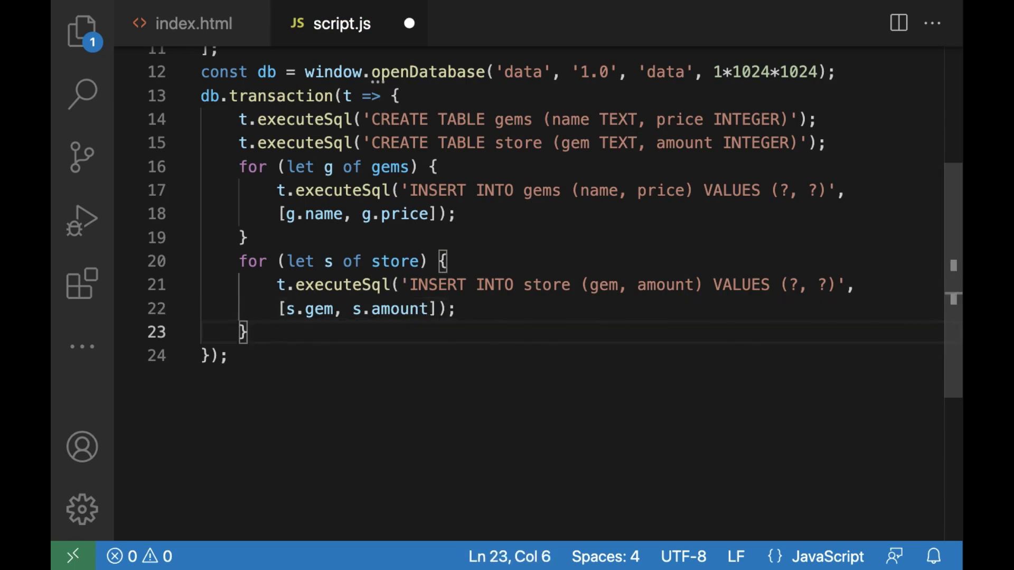
Step: Add e => console.error(e) as the transaction's error callback
key("Down")
key("Left")
key("Left")
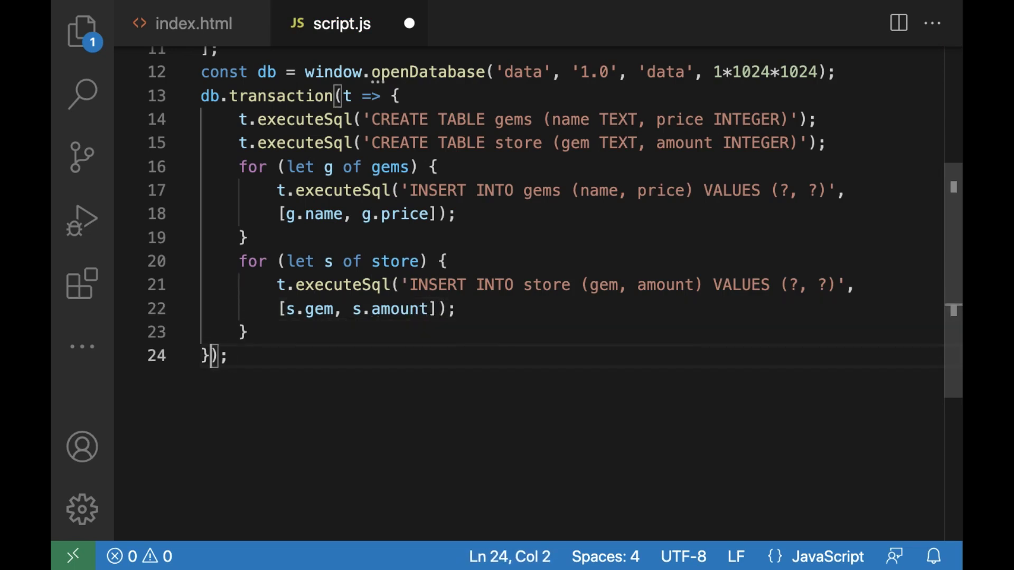
type(", e =")
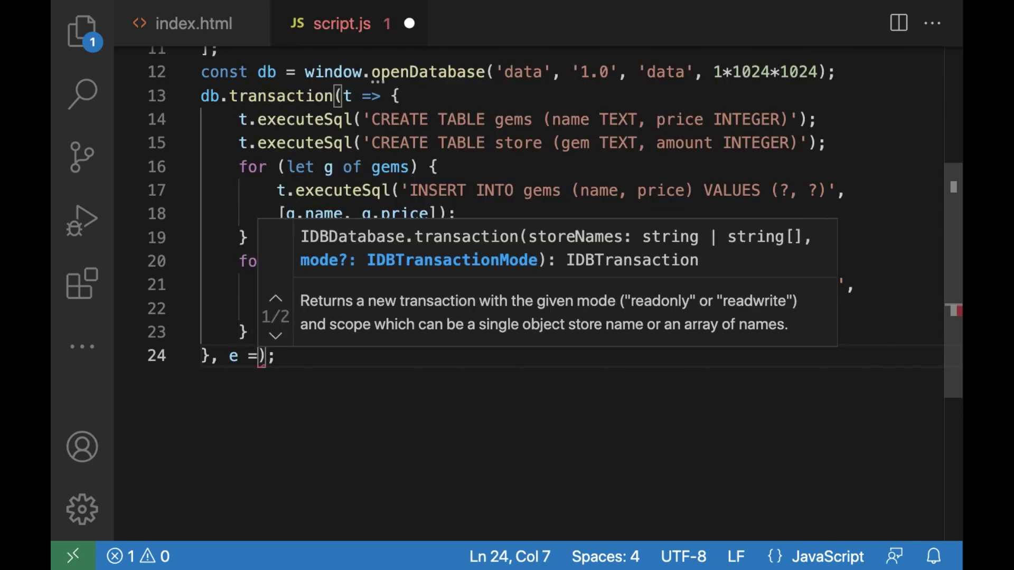
type("> consol")
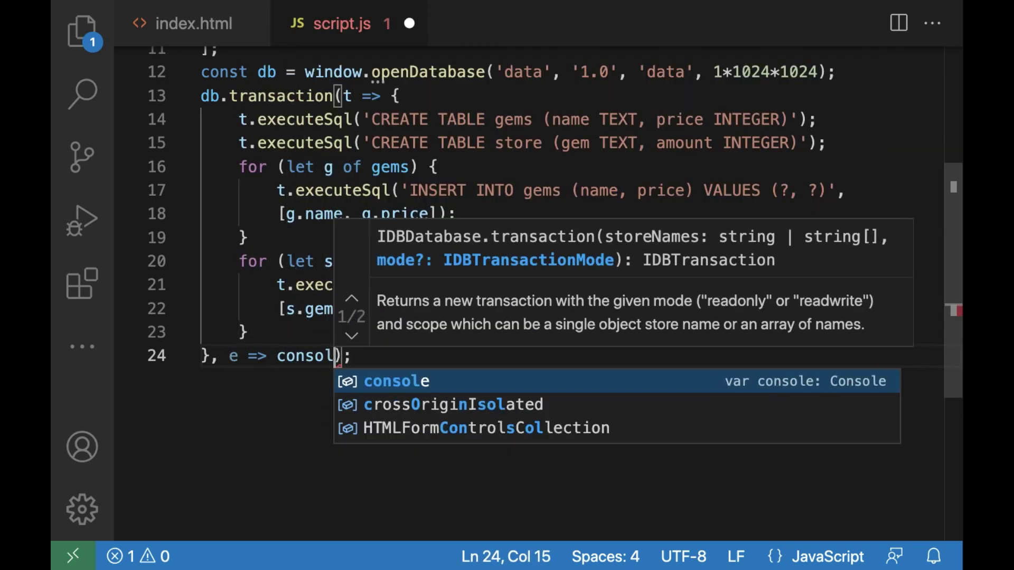
type("e.e")
key("Return")
type("(")
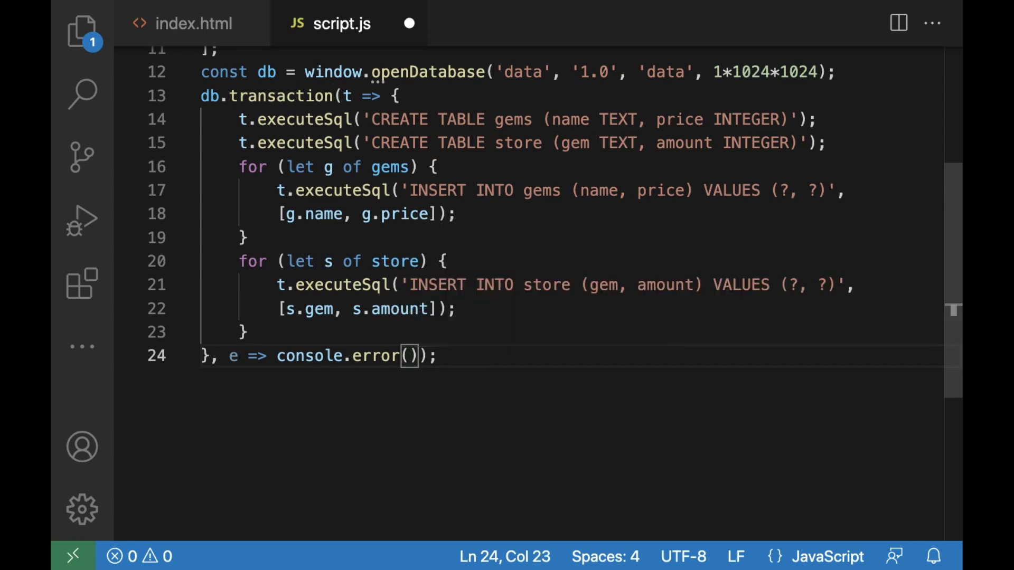
type("e")
key("End")
key("Return")
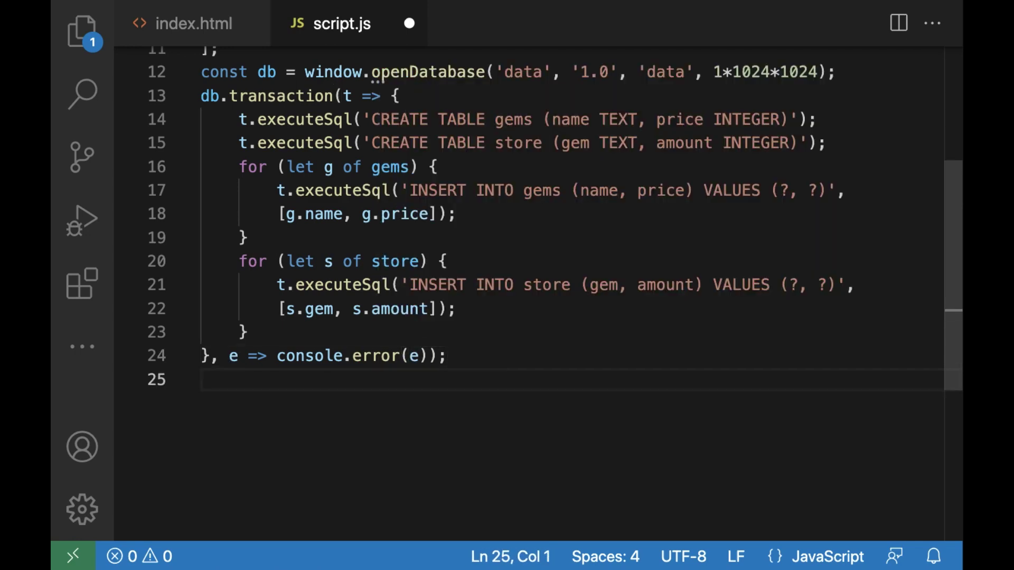
type("db.tr")
Step: Write a second transaction selecting SUM(g.price*s.amount) per gem from gems INNER JOIN store, GROUP BY 1
key("Tab")
type("(t => ")
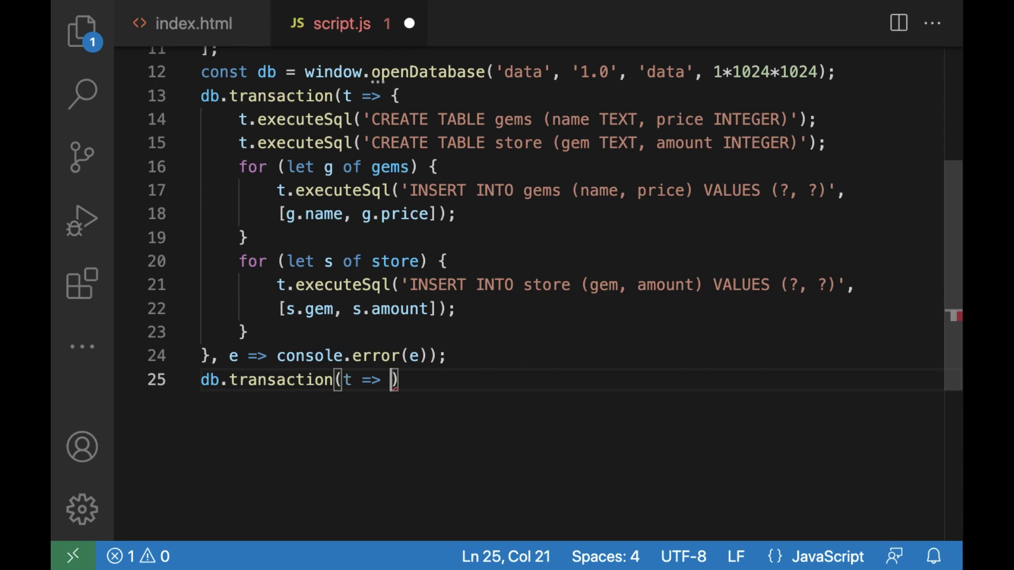
type("t.e")
key("Down")
key("Tab")
type("(")
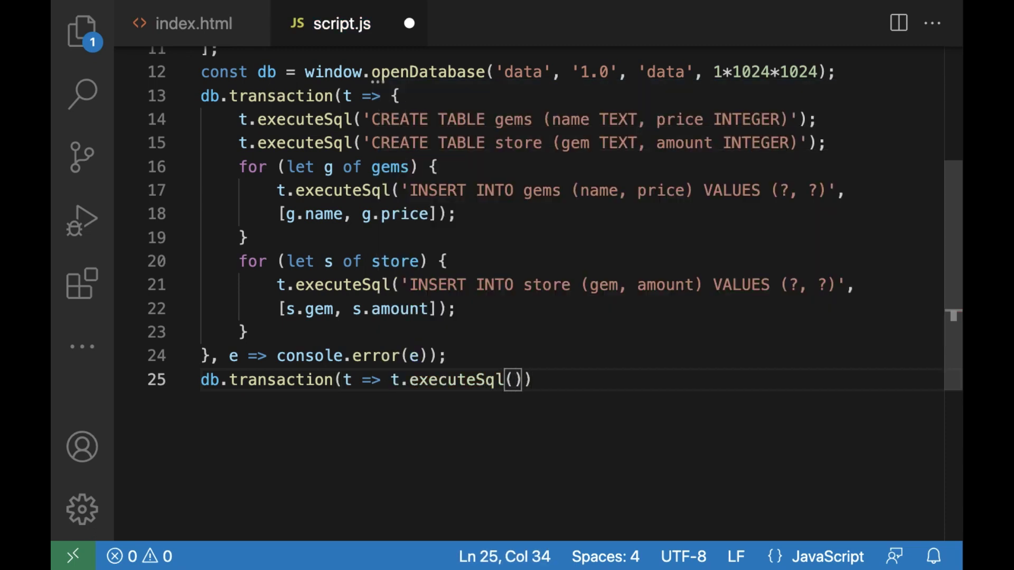
key("Return")
type("'SELECT ")
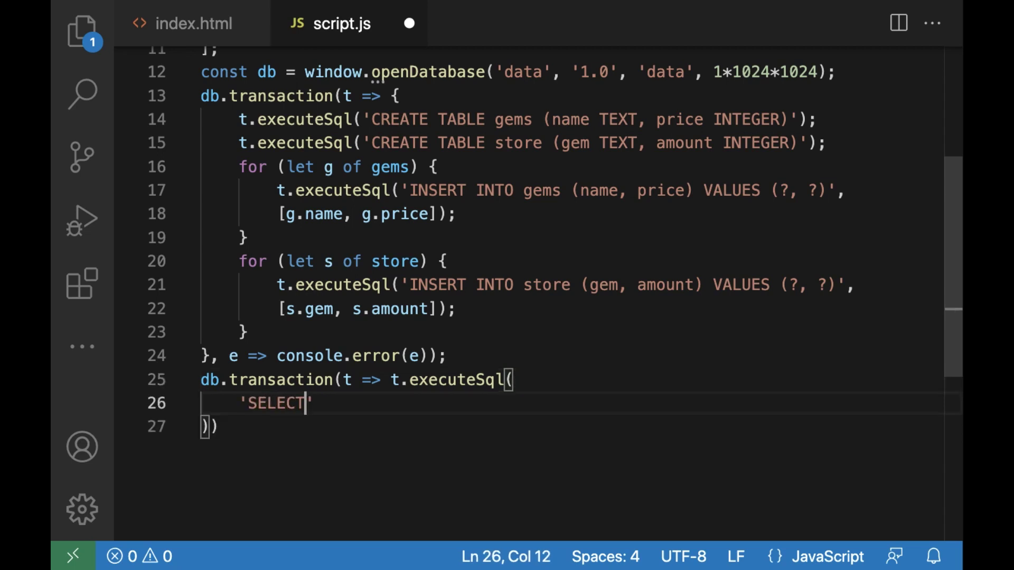
type("g.name")
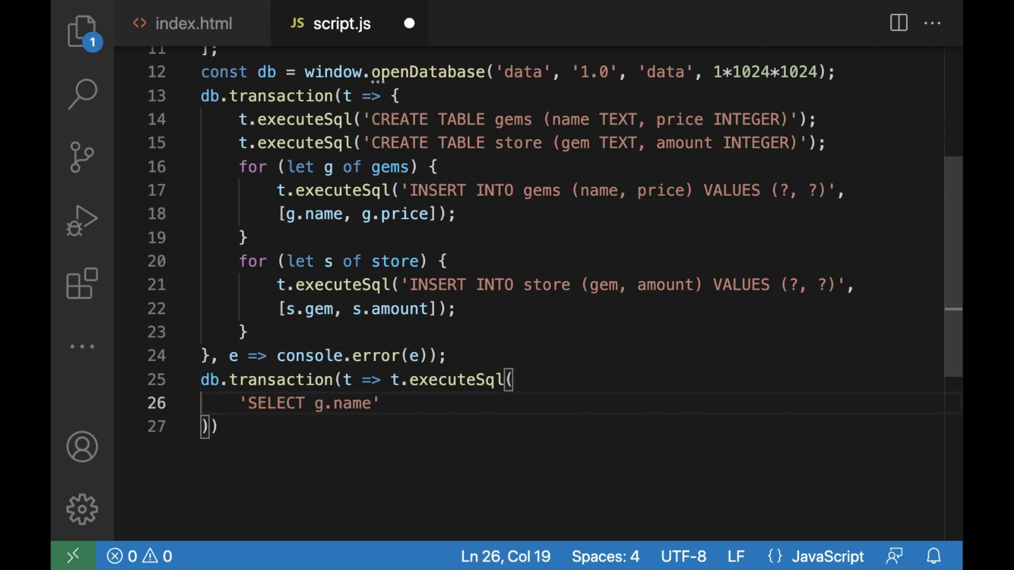
type(", SUM")
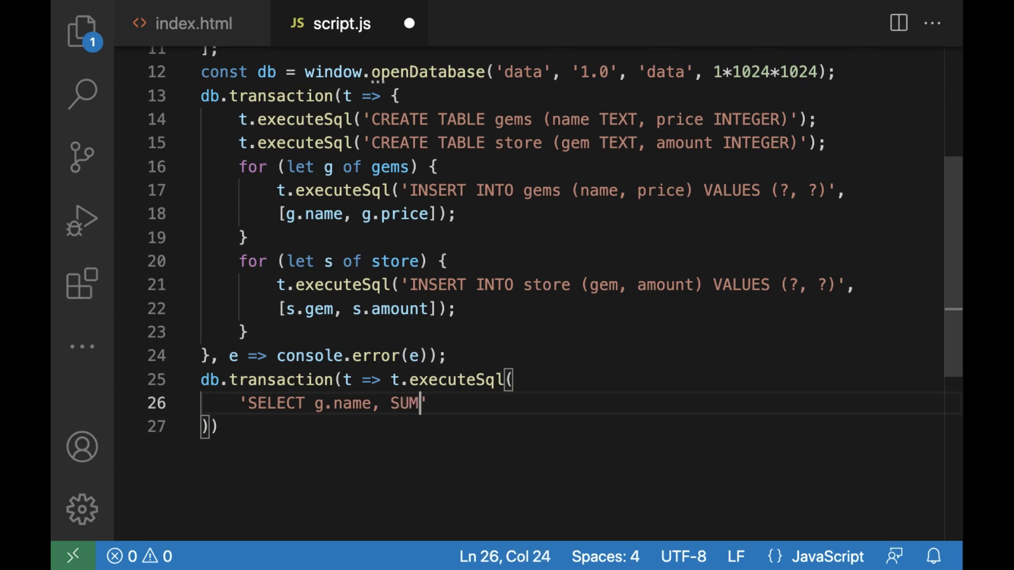
type("()")
key("Left")
type("g.pr")
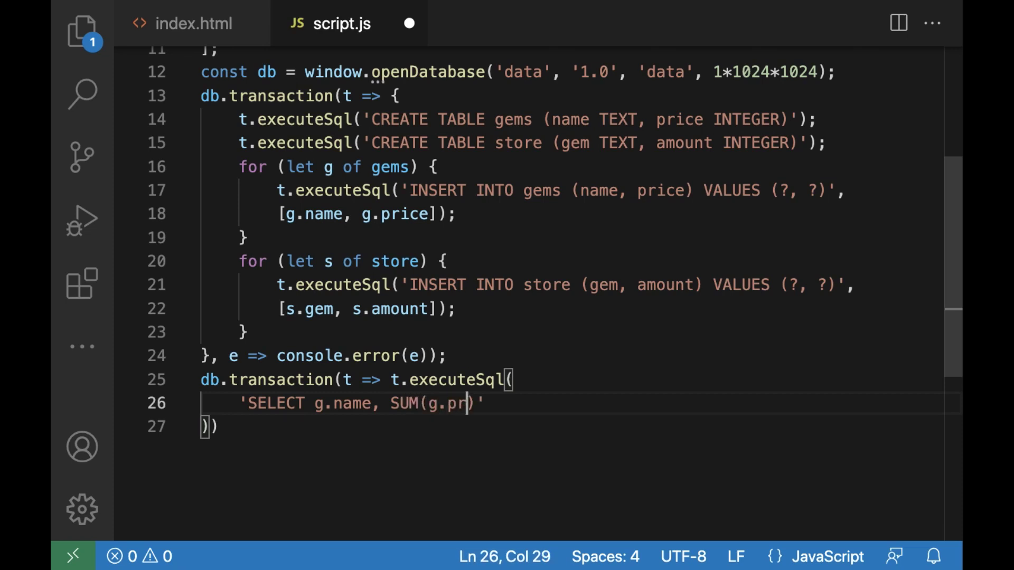
type("ice*")
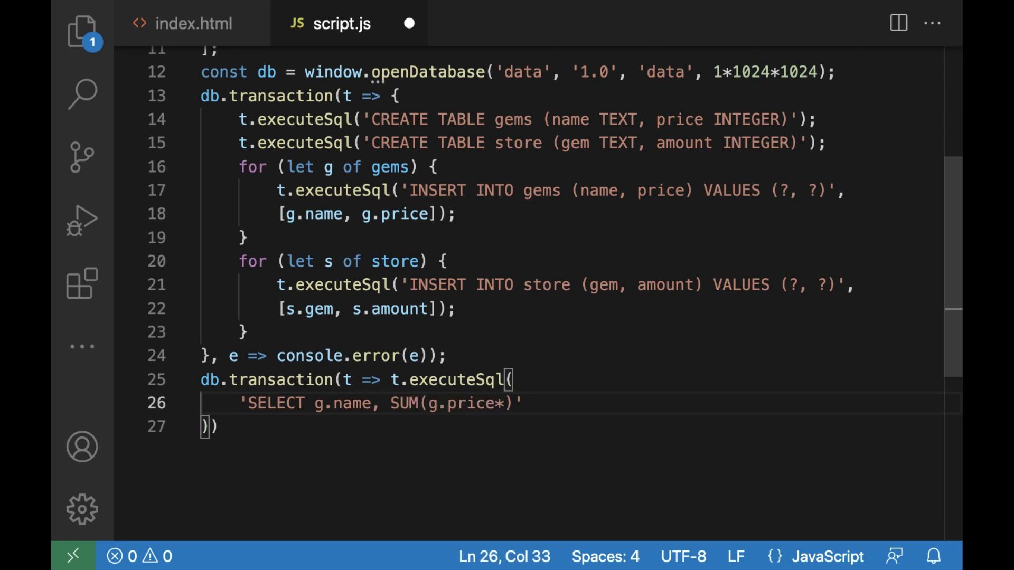
type("s.amount")
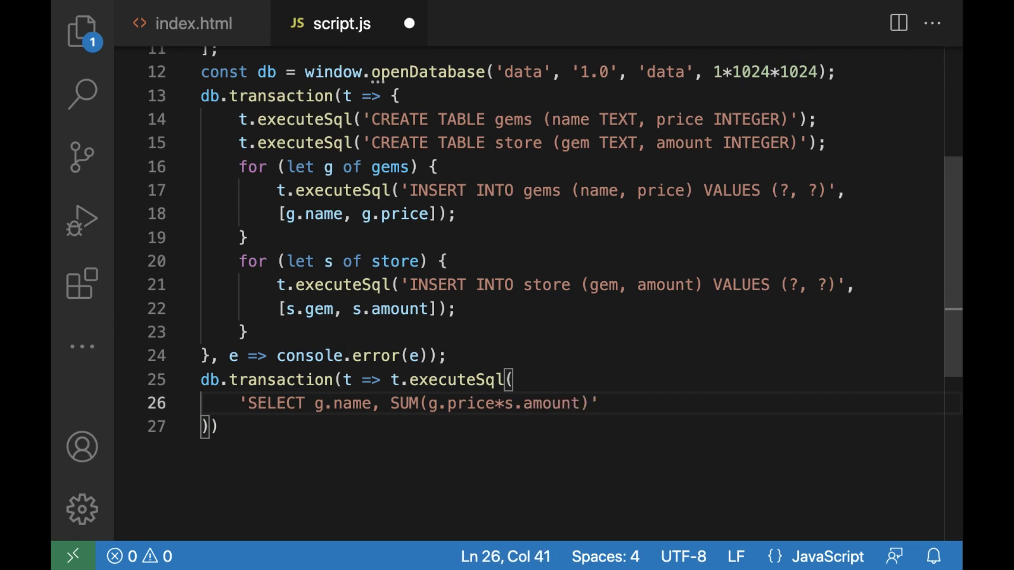
key("Right")
type("total FR")
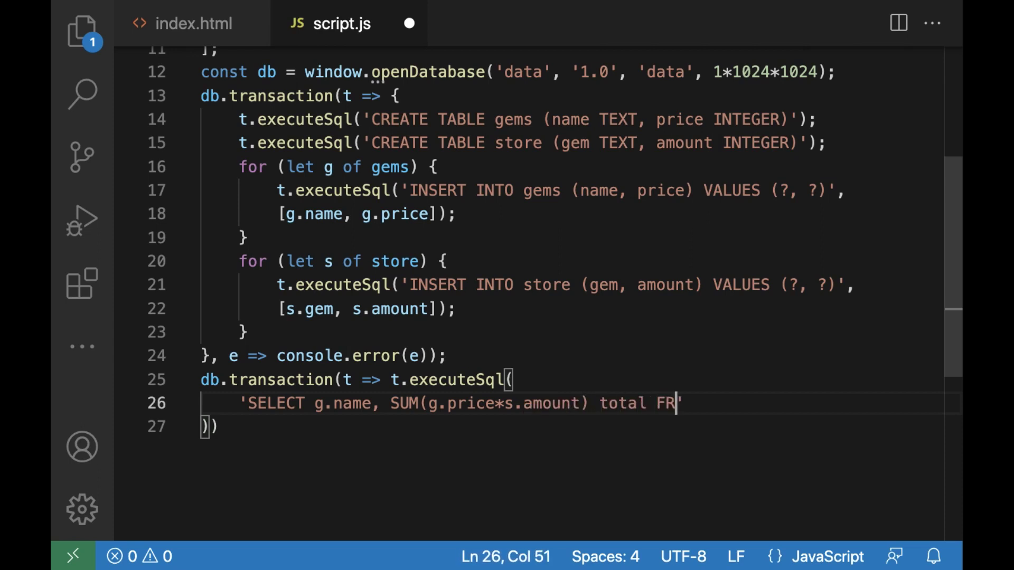
type("OM gem")
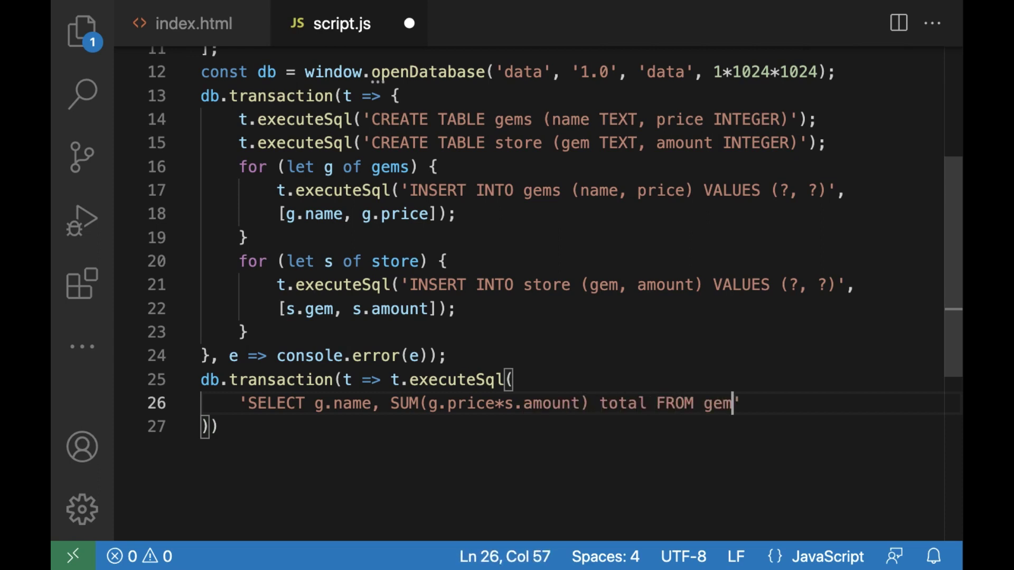
type("s g '")
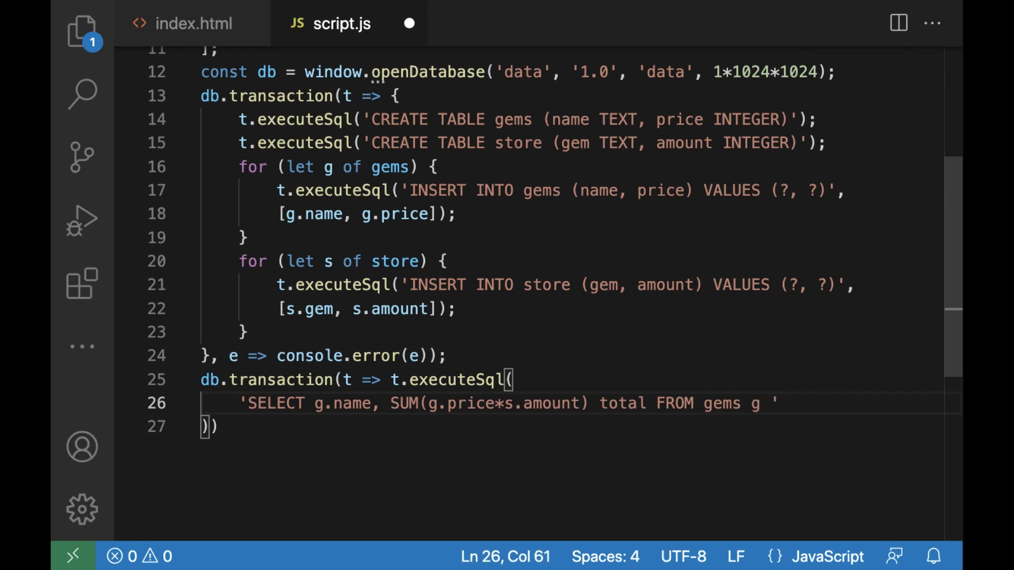
type(" +")
key("Return")
type("'")
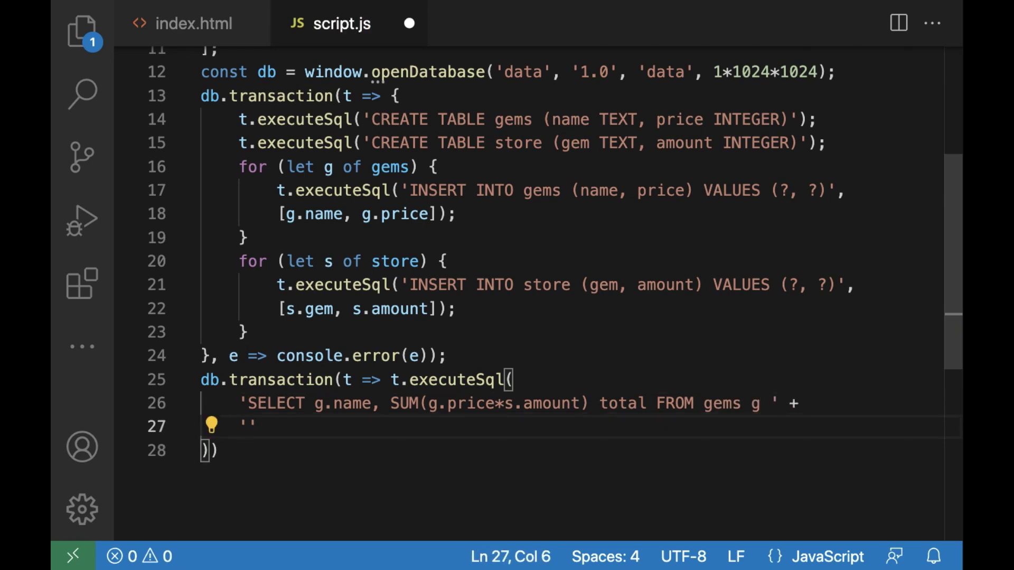
type("INNER JOI")
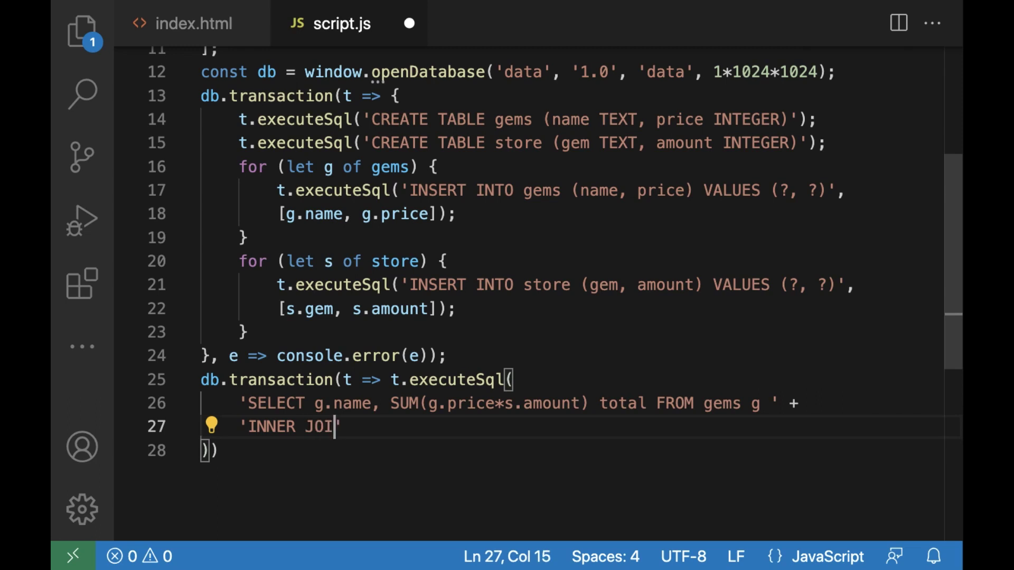
type("N sto")
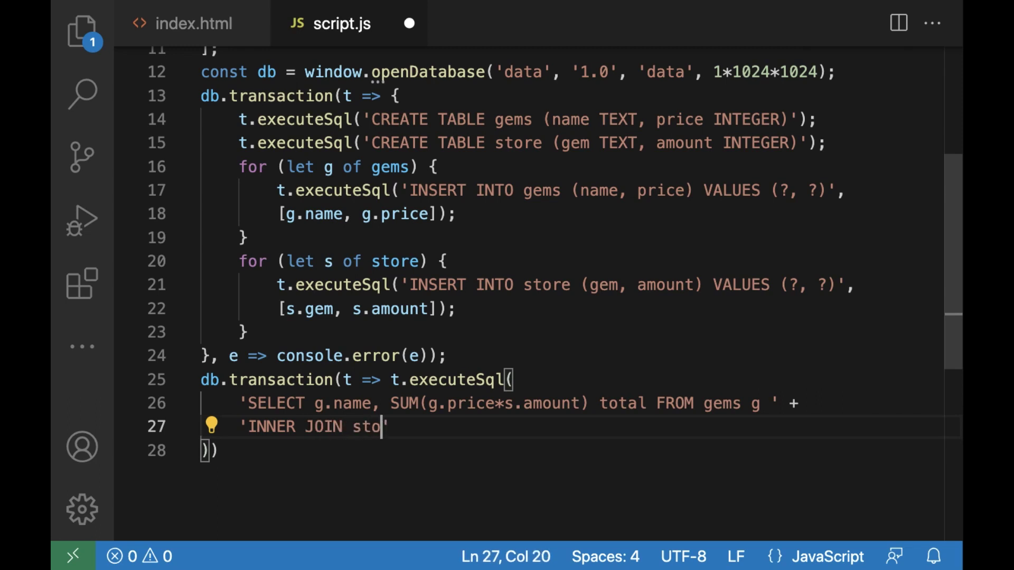
type("re s ON ")
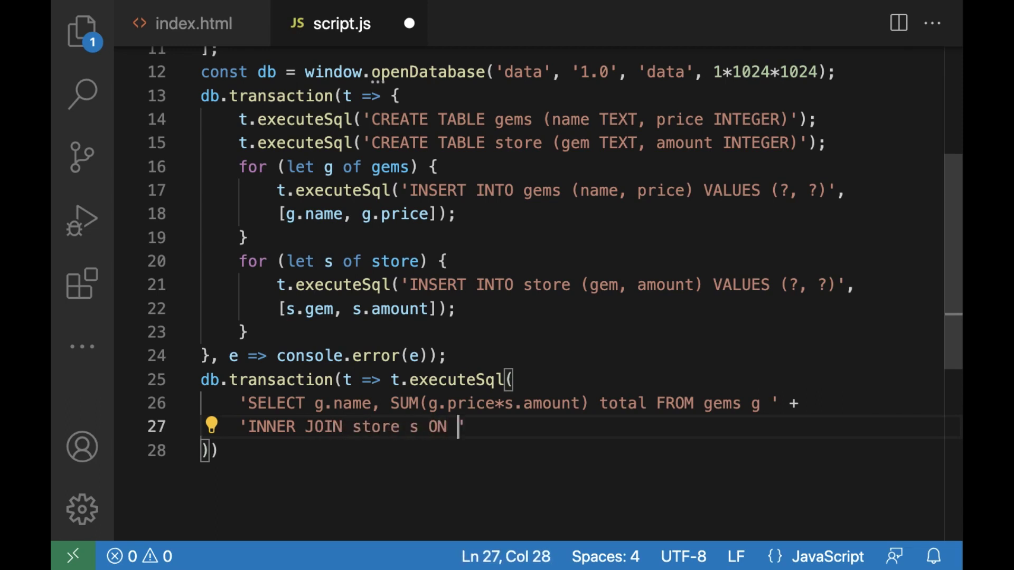
type("g.name = ")
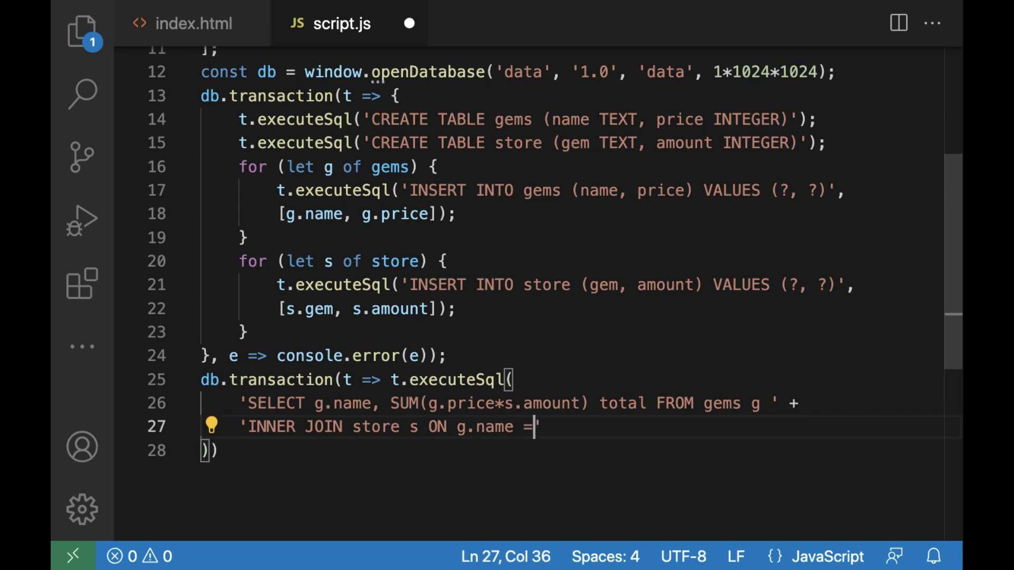
type("s.")
type("gem GROUP")
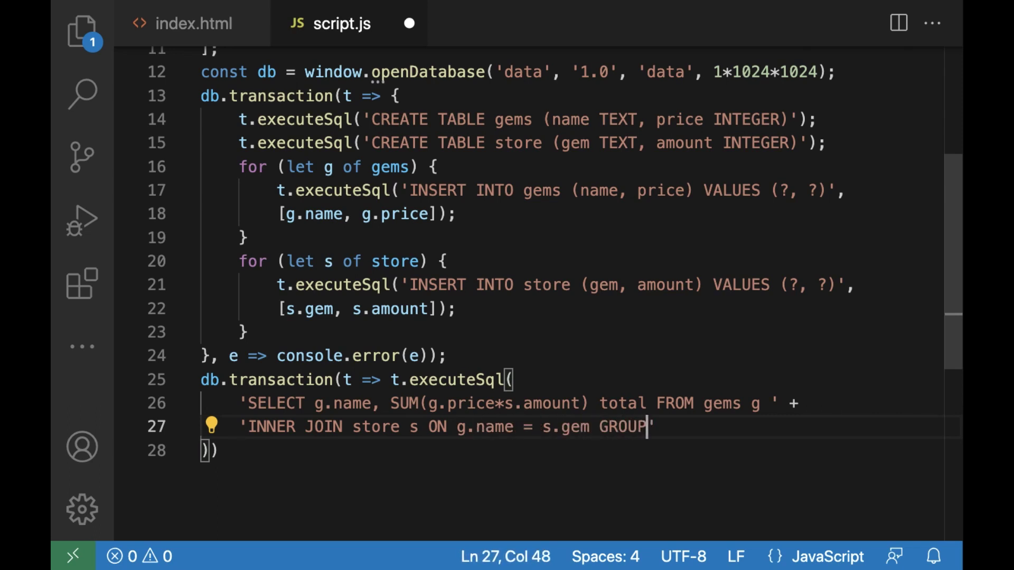
type(" BY 1'")
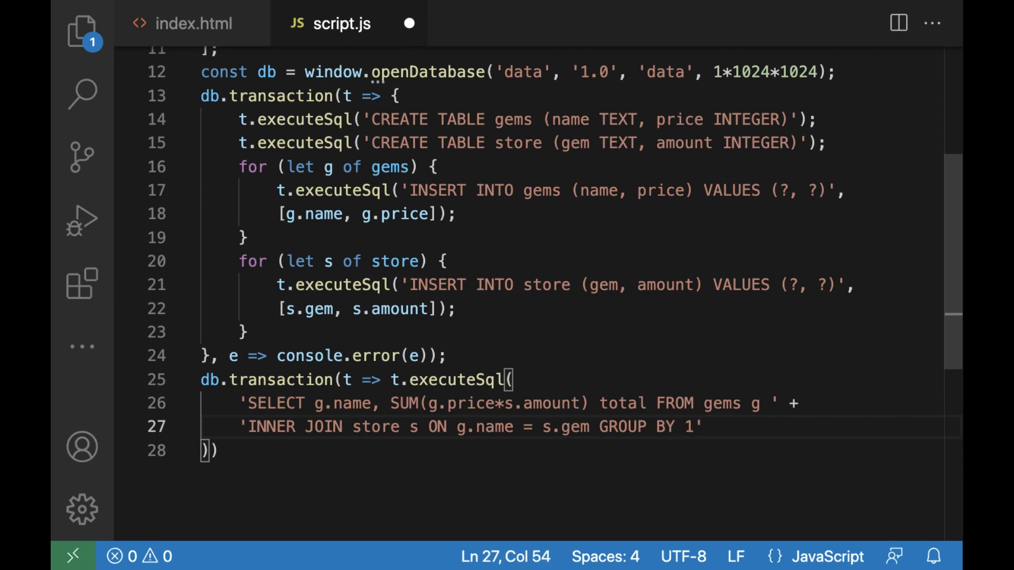
type(", [],")
key("Return")
type("(t, ")
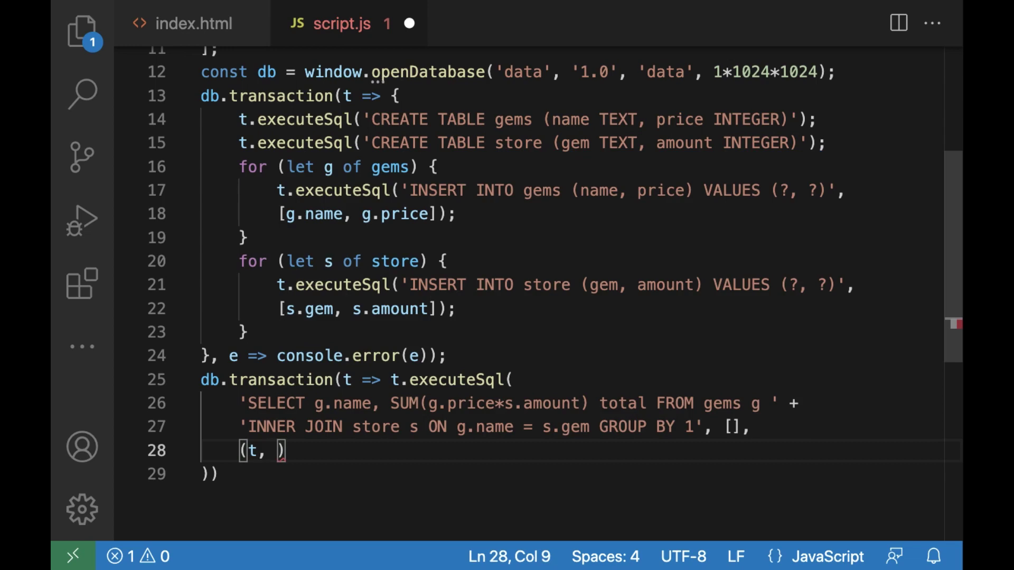
type("result) => ")
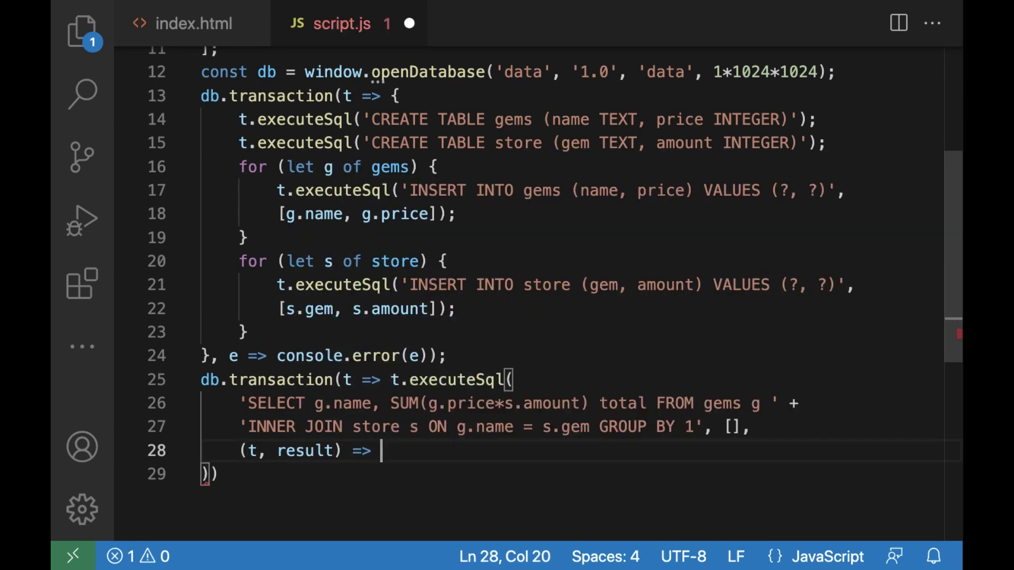
type("conso")
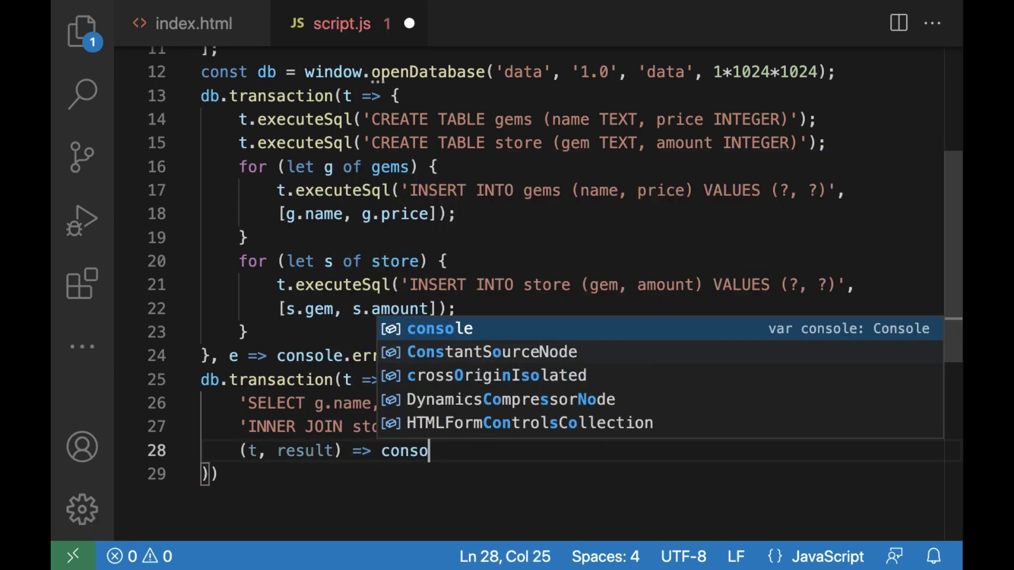
type("le.log(")
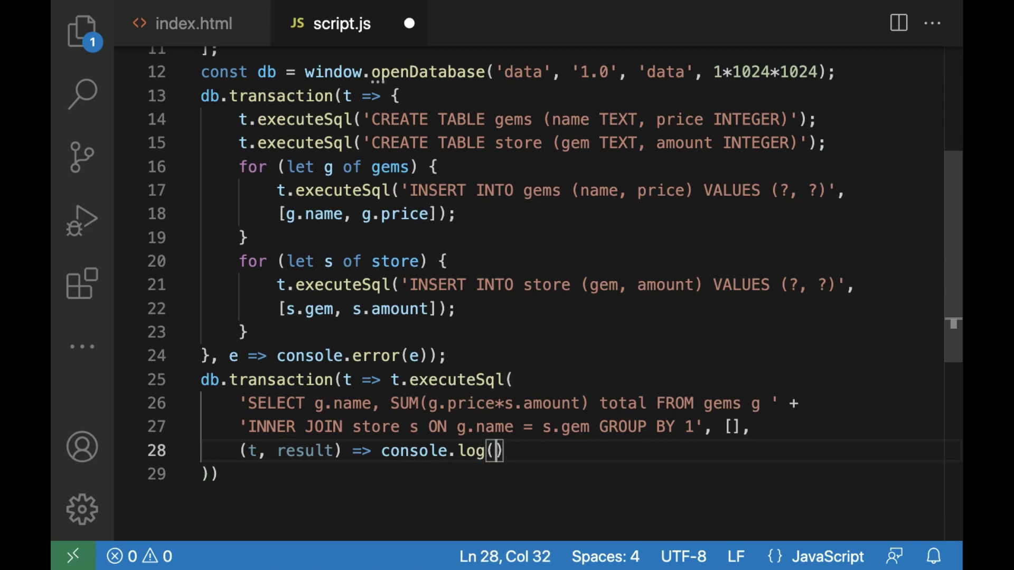
type("result.")
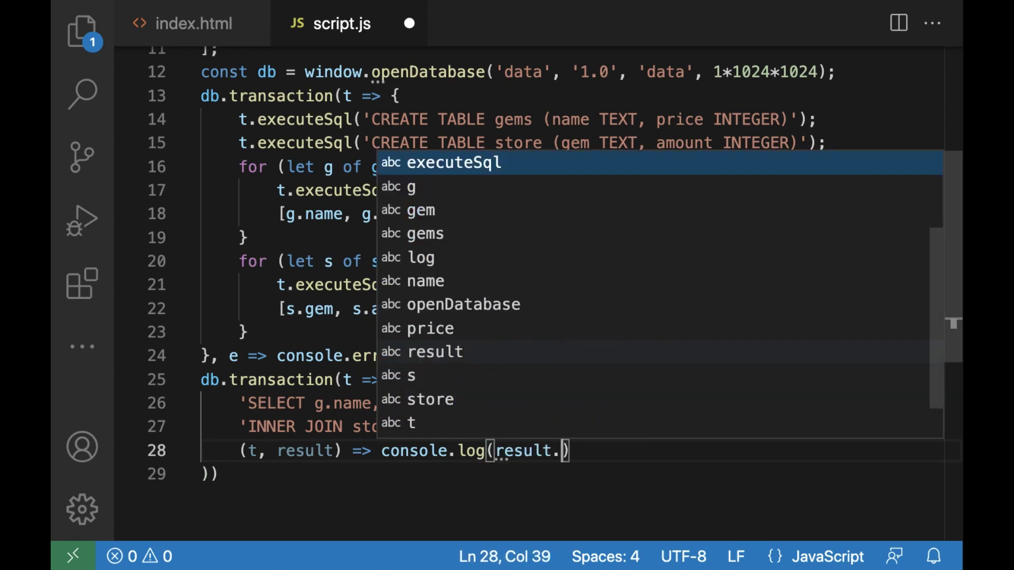
type("rows);")
Step: Finish the (t, result) => console.log(result.rows) callback, remove the extra semicolon, and save script.js
key("Down")
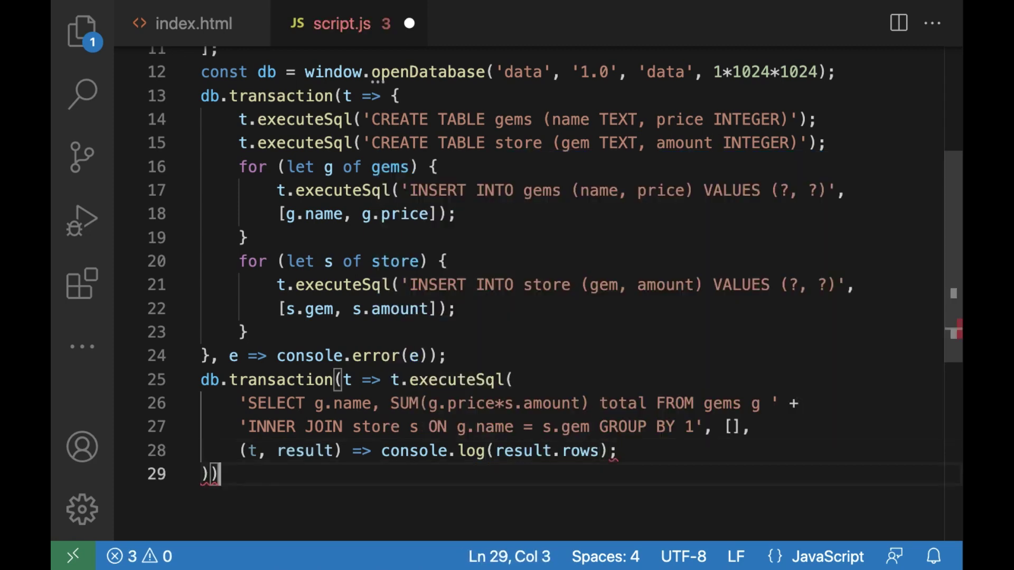
type(";")
key("Return")
key("Up")
key("Up")
key("End")
key("BackSpace")
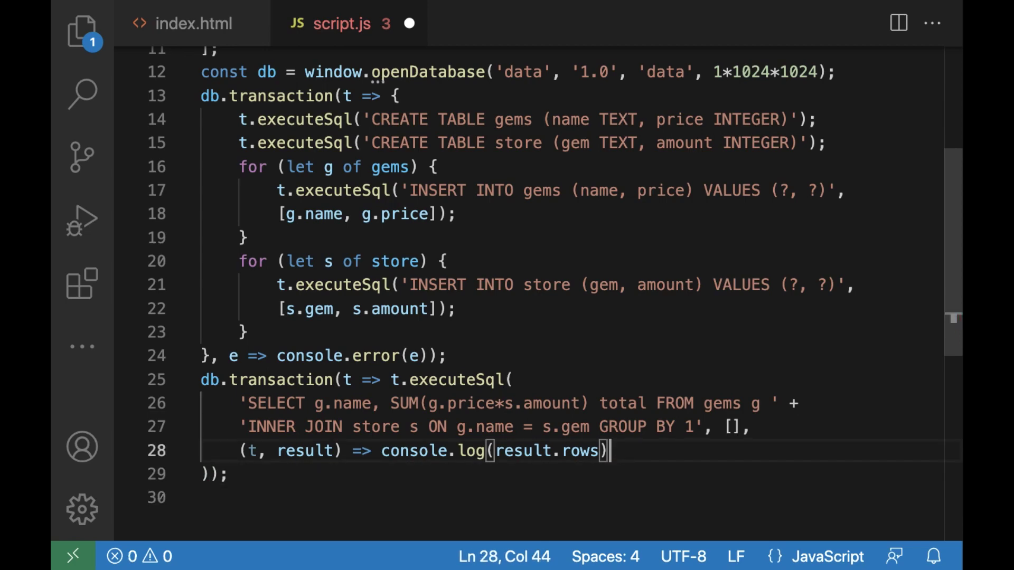
key("Down")
key("Down")
key("ctrl+s")
Step: In Chrome, expand the logged totals and browse Application > Web SQL > data tables
key("super+Tab")
key("super+Tab")
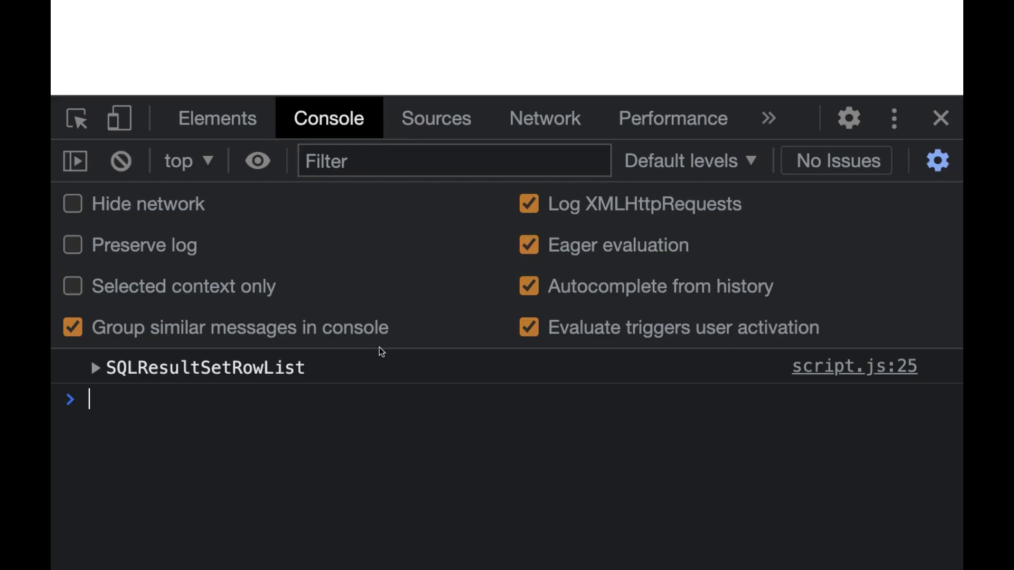
left_click(95, 368)
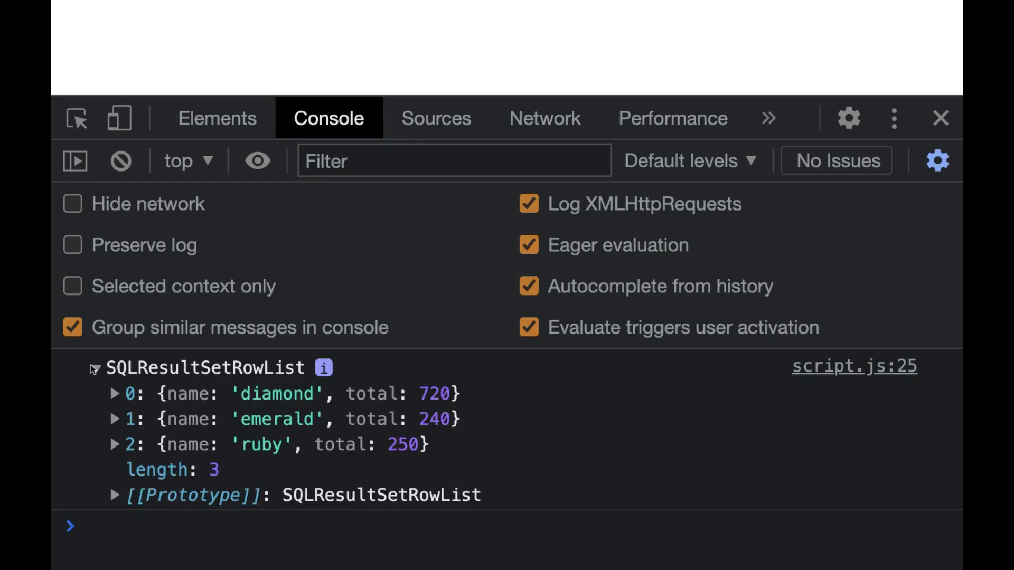
left_click(768, 118)
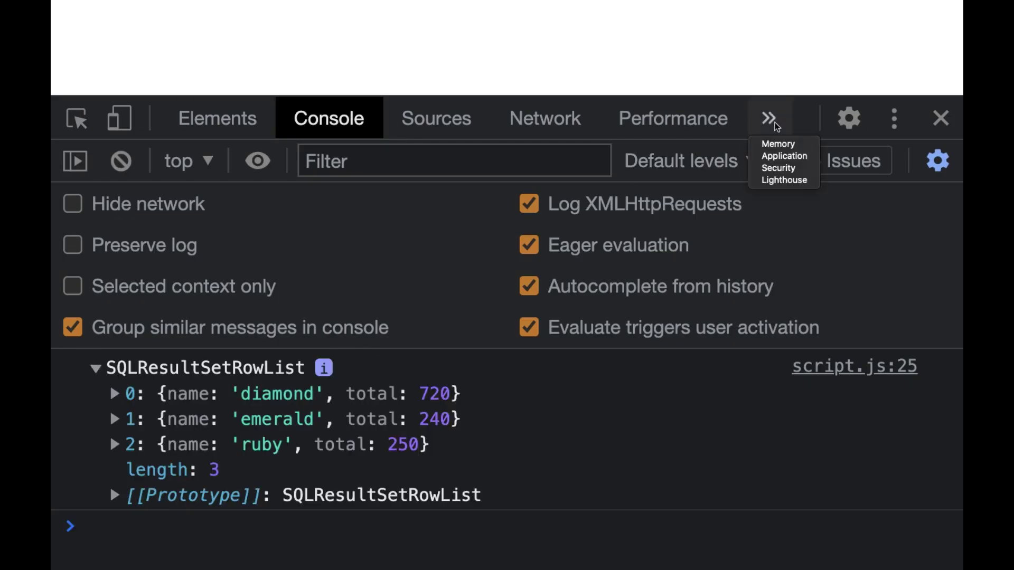
left_click(769, 156)
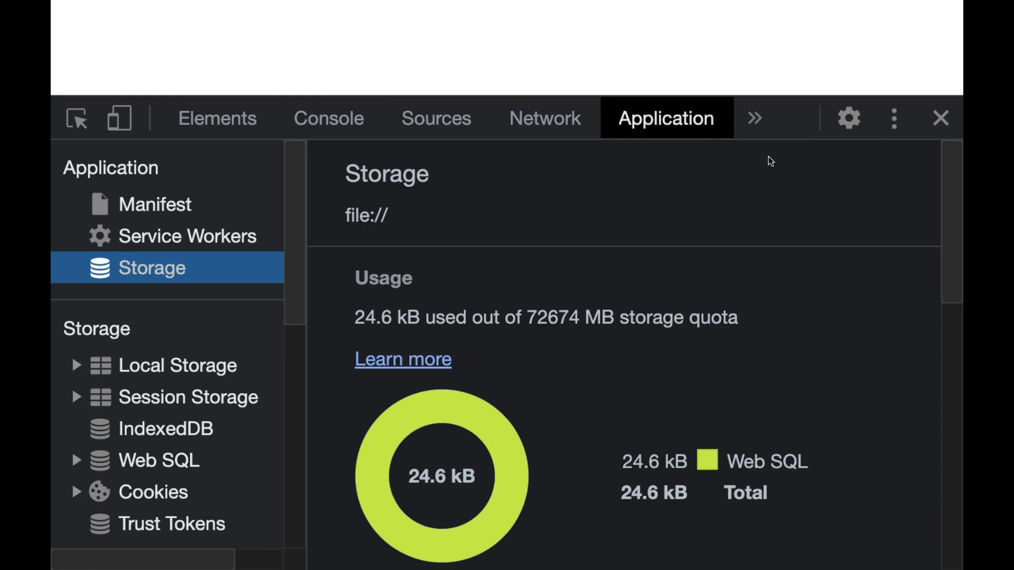
left_click(76, 461)
left_click(101, 492)
scroll(158, 428, "down", 3)
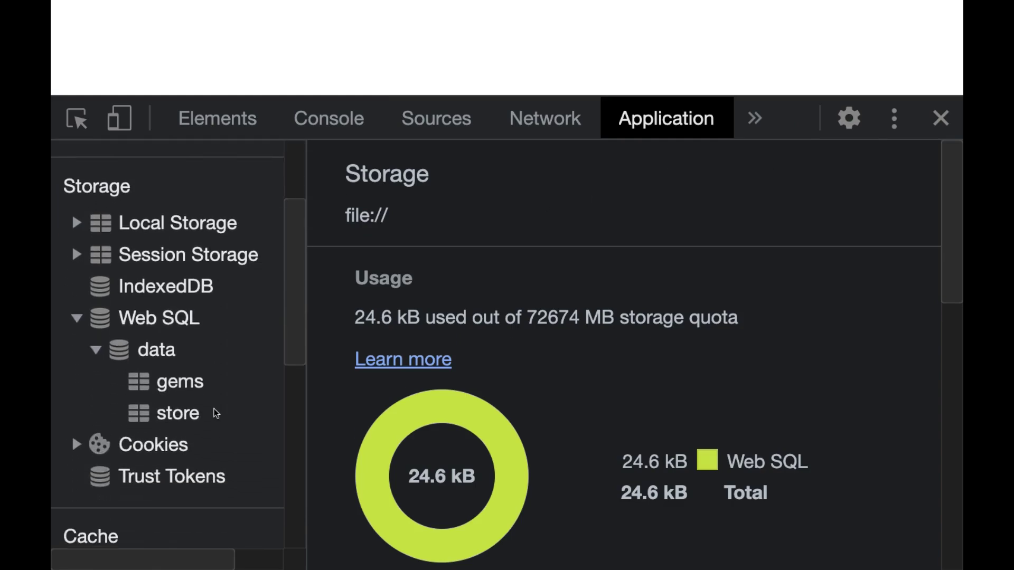